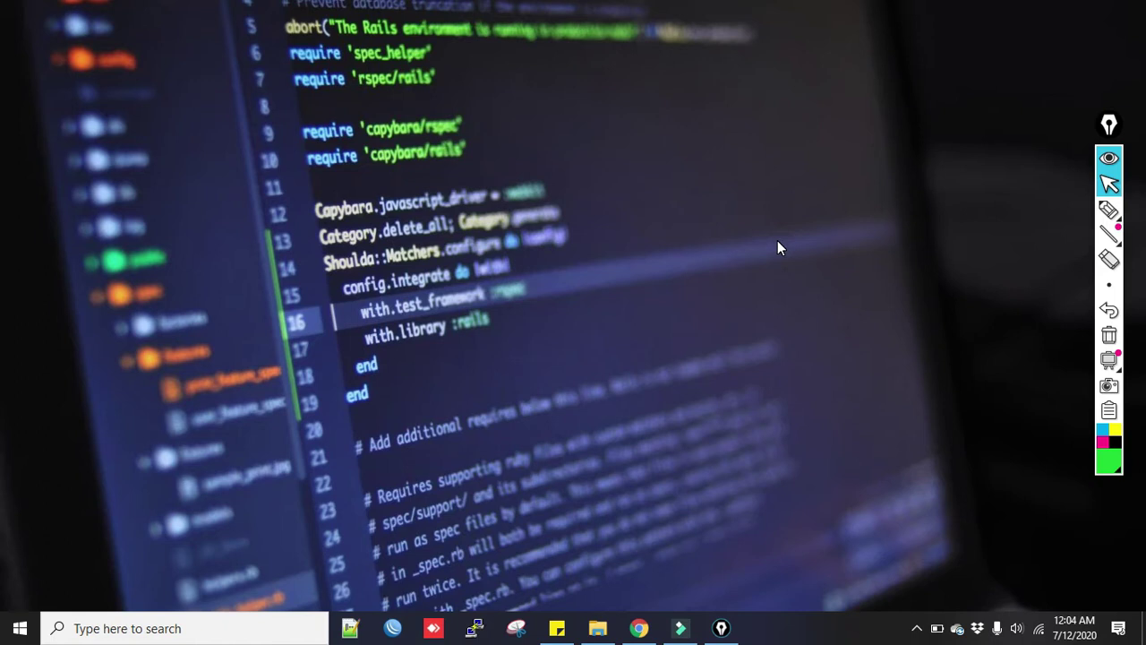
Download GNS3-2.1.15-all-in-one.exe from the GNS3 v2.1.15 GitHub release page.
click(639, 627)
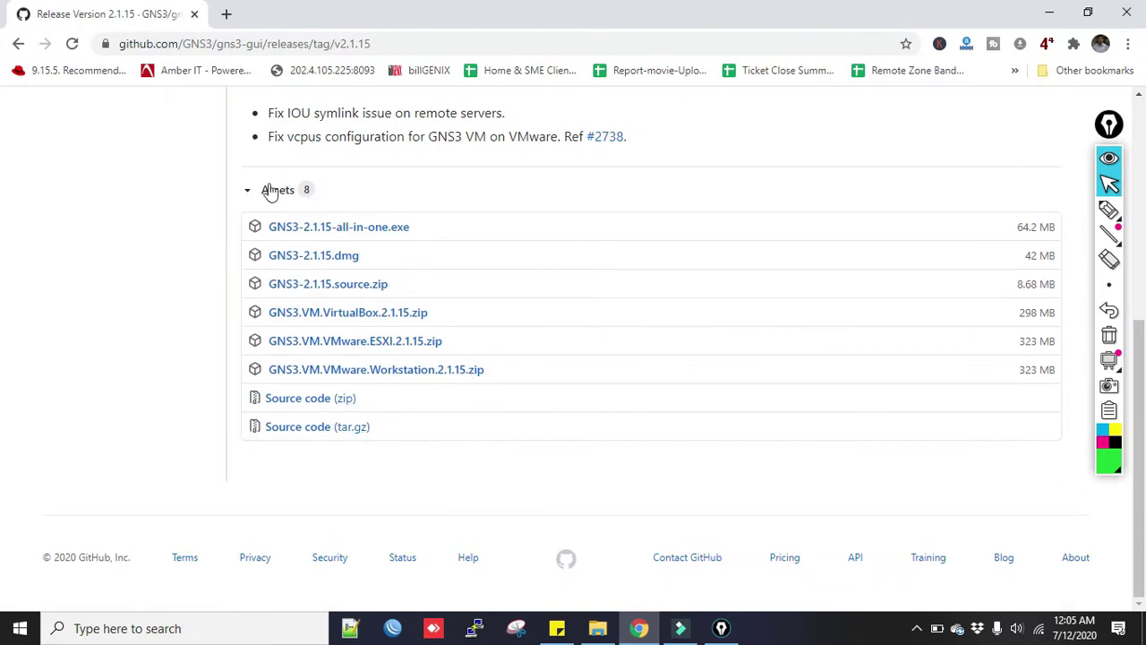
click(358, 41)
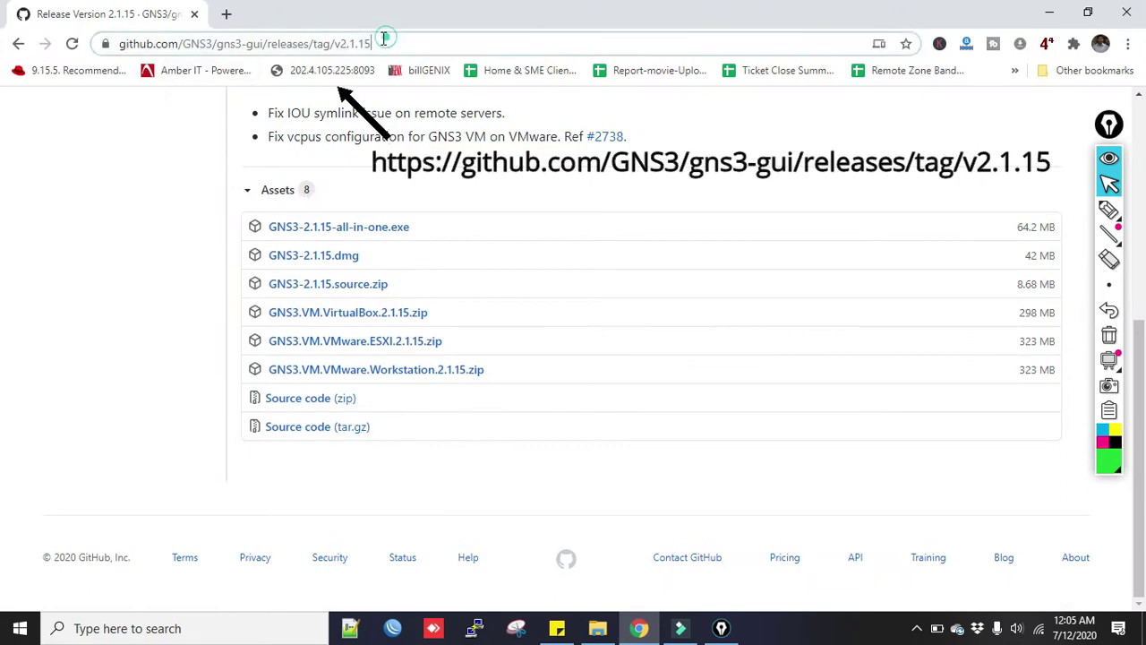
click(409, 43)
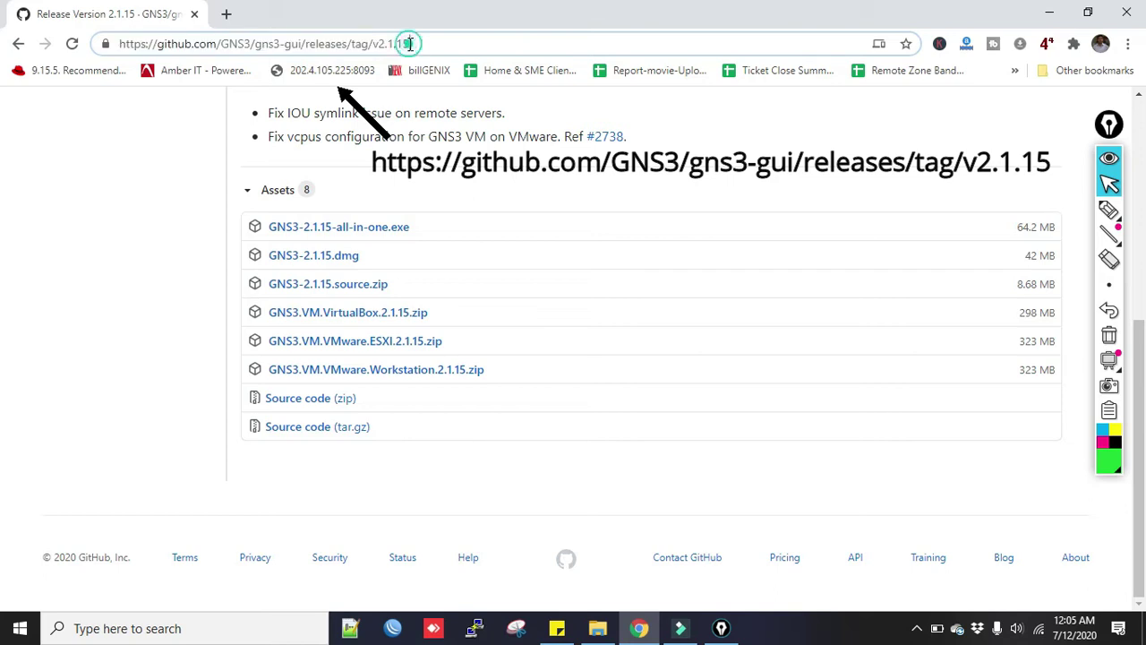
drag(409, 43, 376, 43)
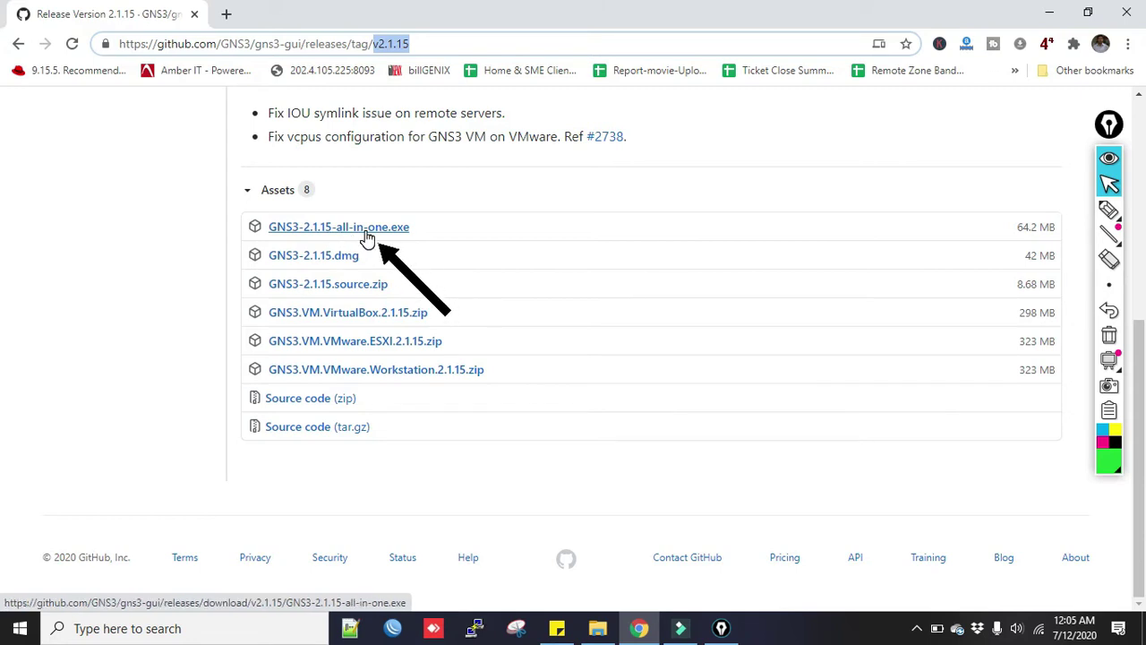
click(367, 235)
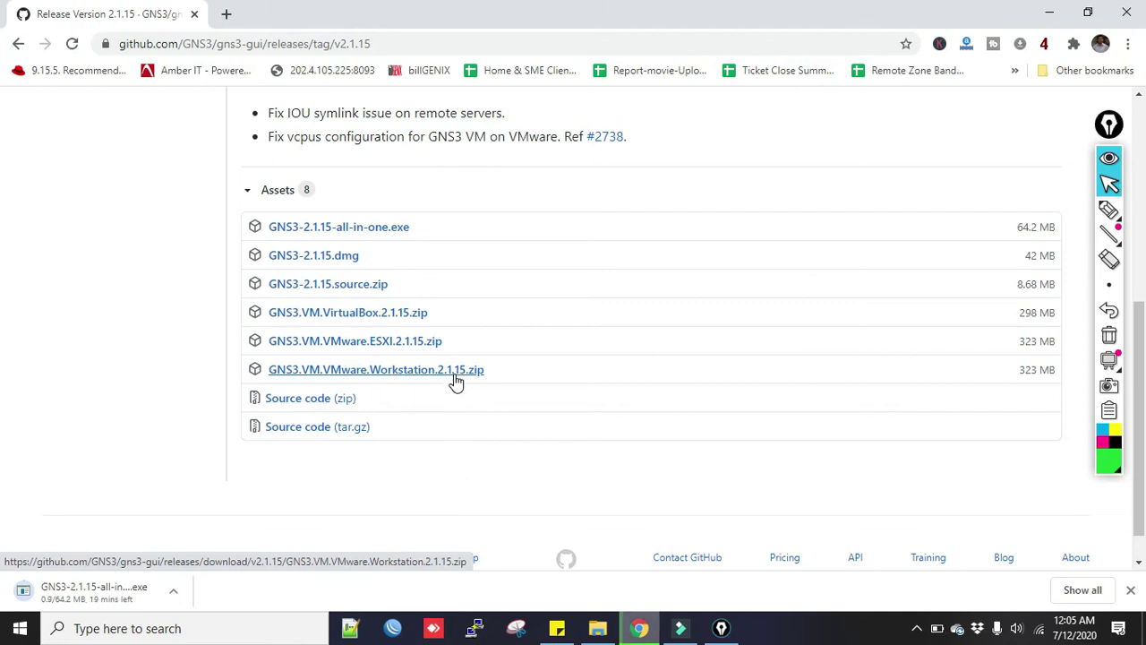
Start downloading GNS3.VM.VMware.Workstation.2.1.15.zip, comparing its 323 MB size with the 64.2 MB installer.
click(367, 379)
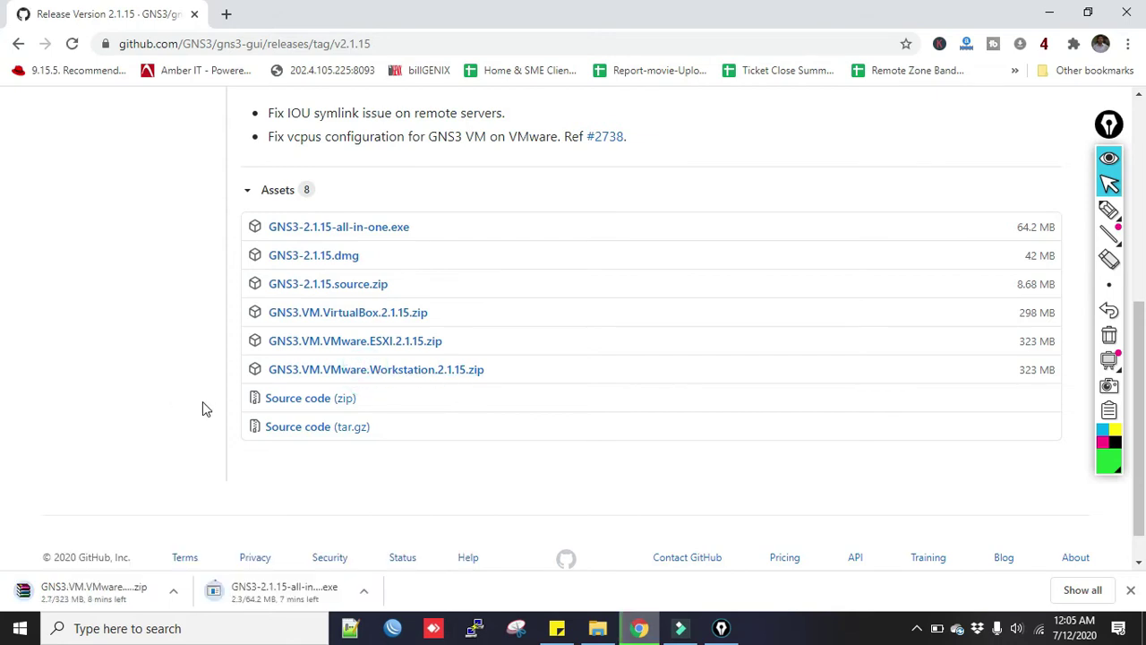
drag(1053, 370, 1020, 370)
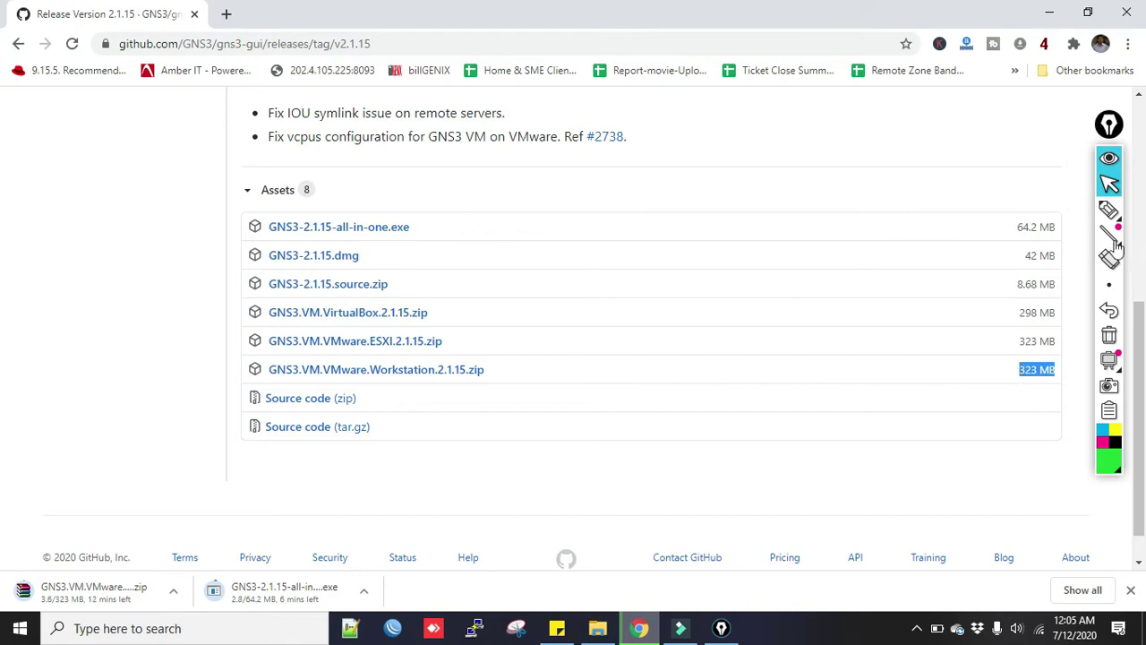
click(913, 231)
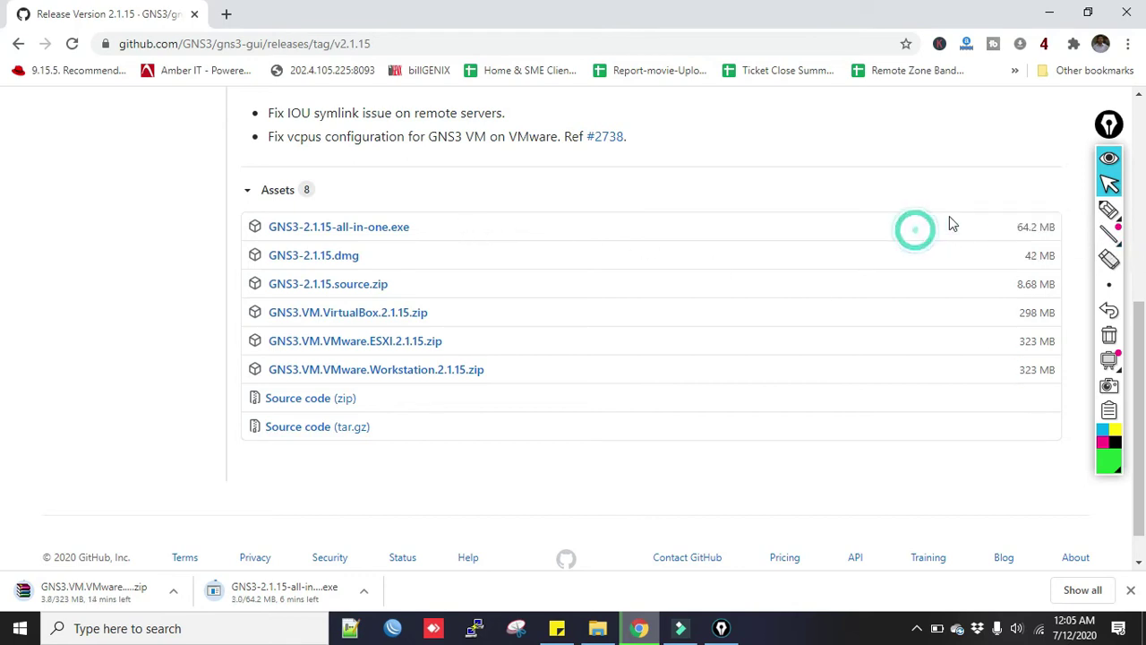
triple_click(1012, 231)
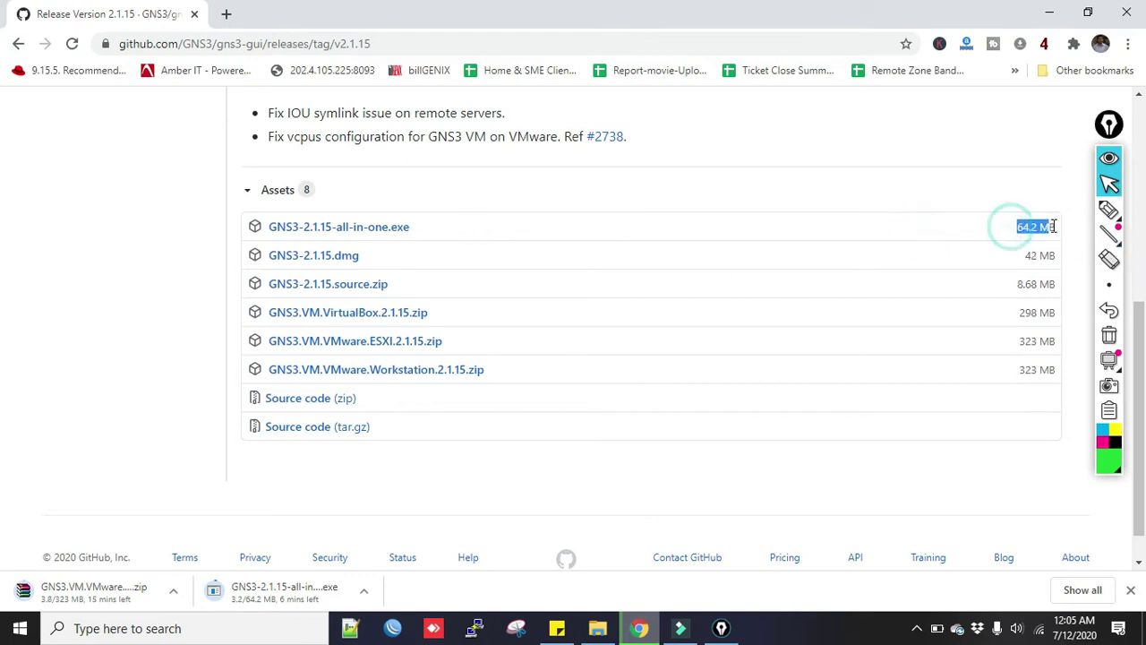
Cancel both the VM zip and the all-in-one installer downloads.
click(174, 593)
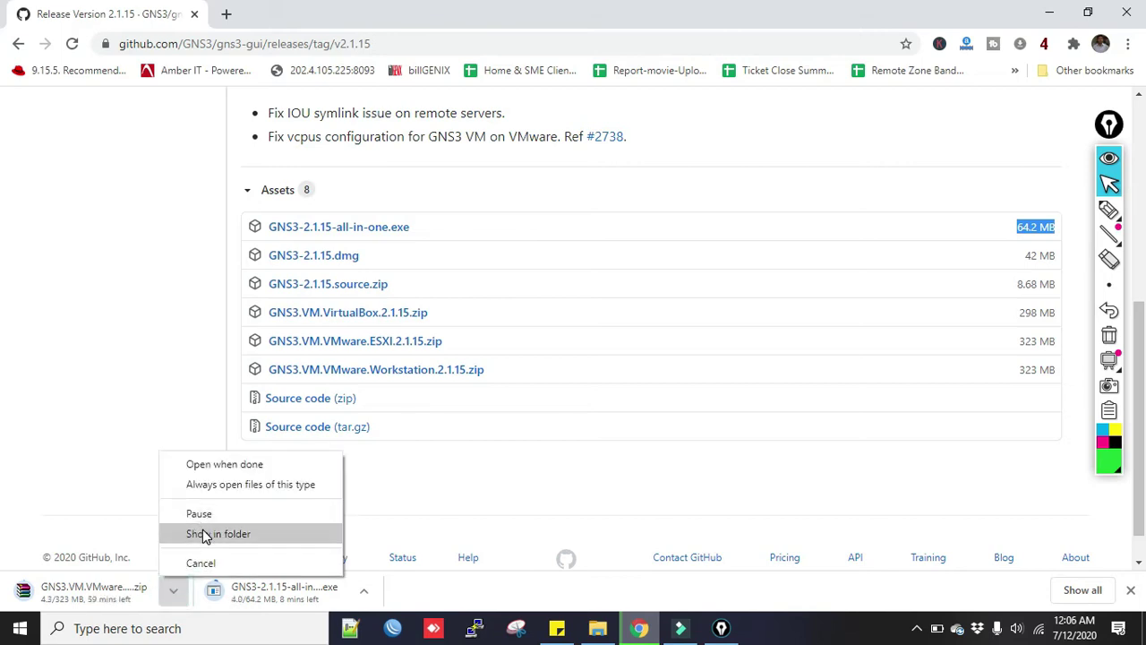
click(200, 562)
click(364, 591)
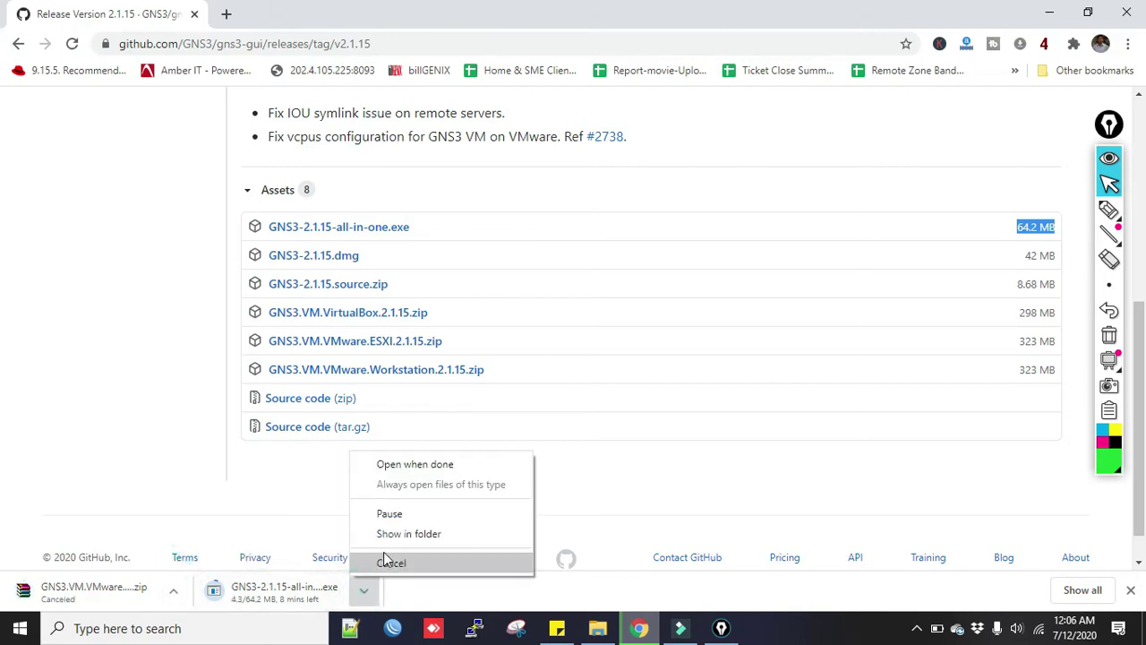
click(391, 561)
click(130, 463)
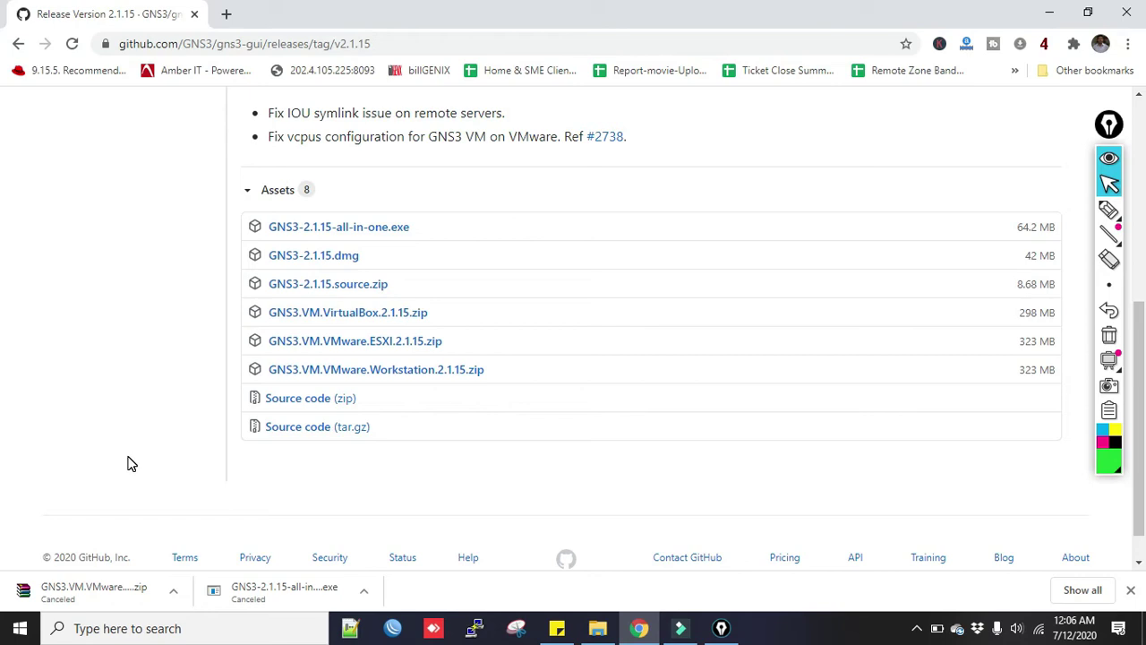
Go to vmware.com in a new tab and request the Workstation Pro 15.5.6 Windows download.
click(226, 14)
text(vmware.com)
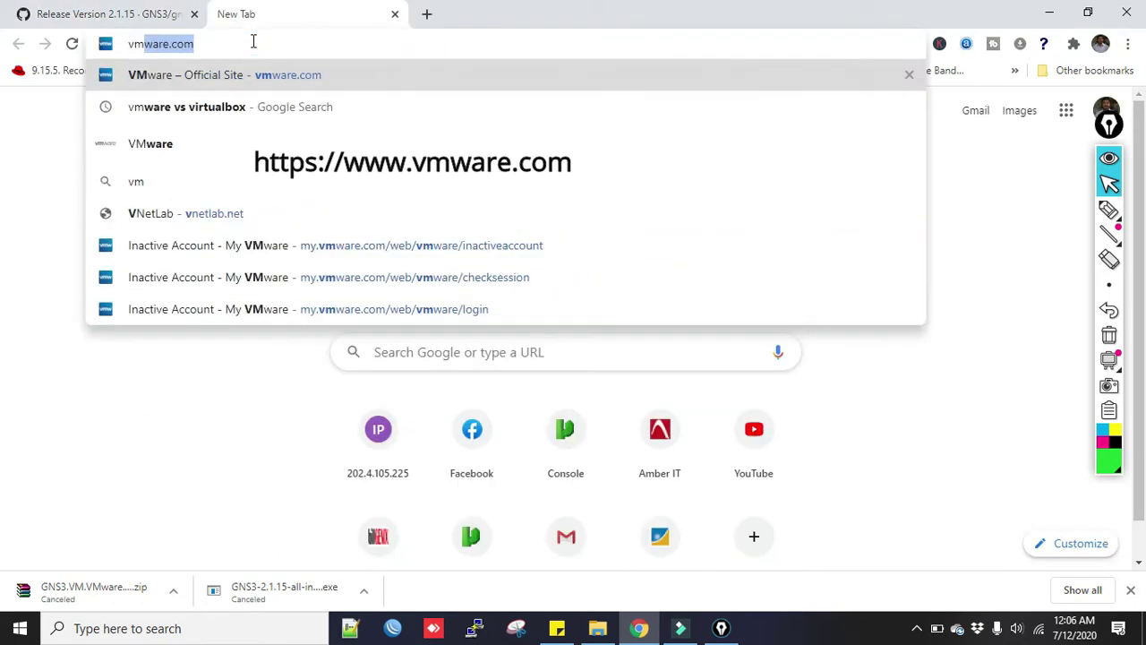
key(Return)
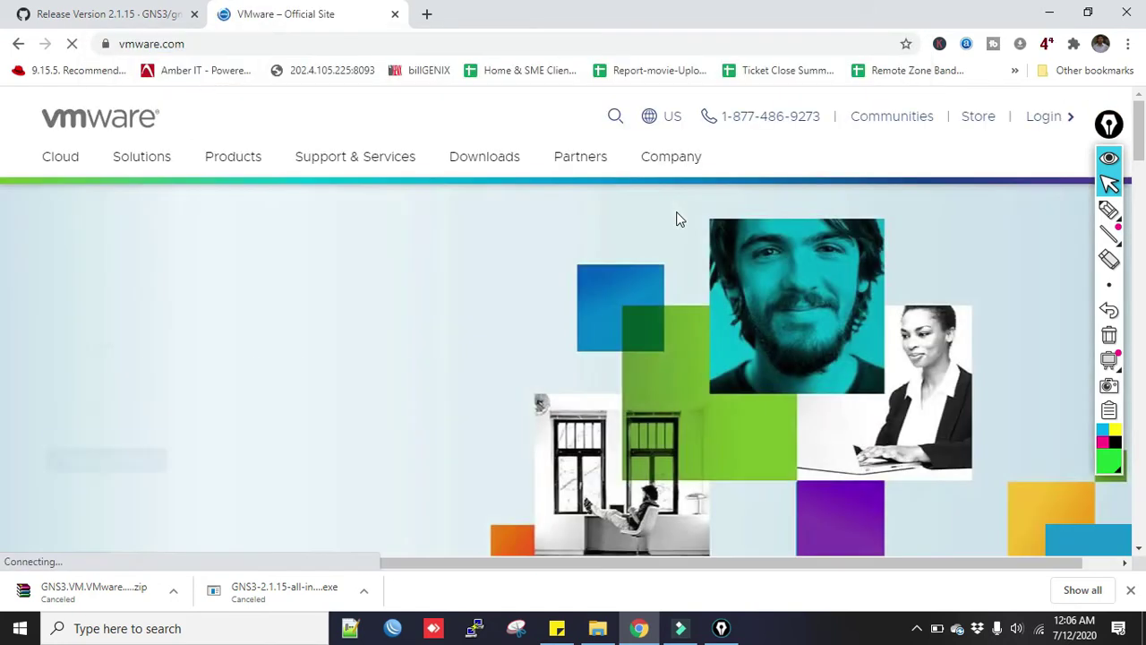
click(491, 161)
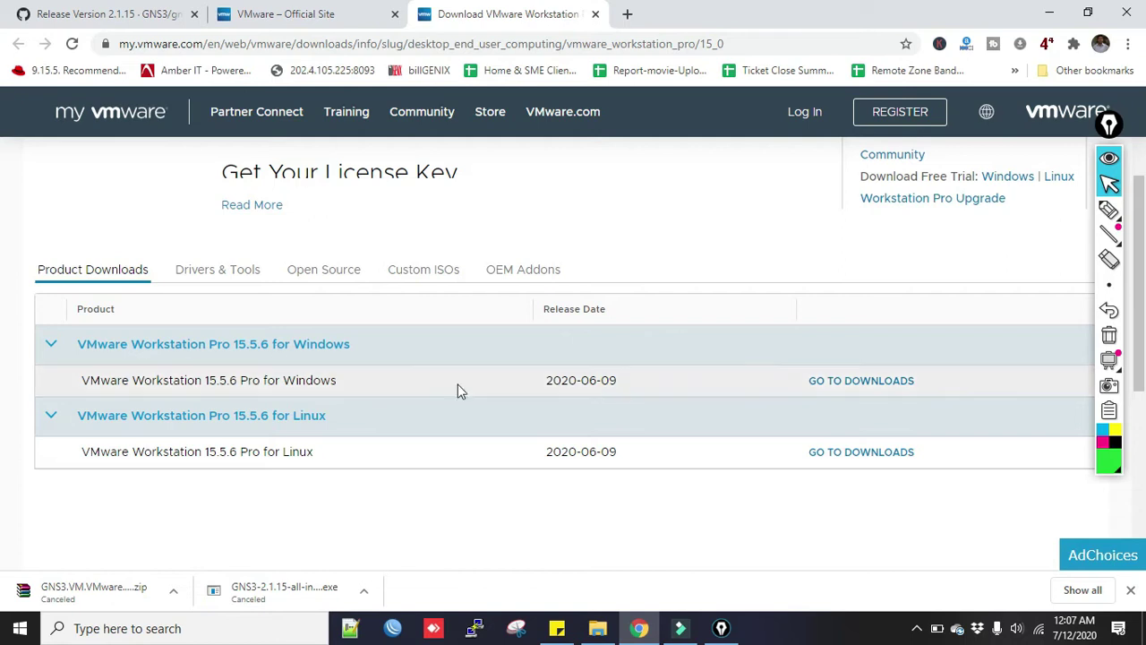
drag(937, 452, 891, 406)
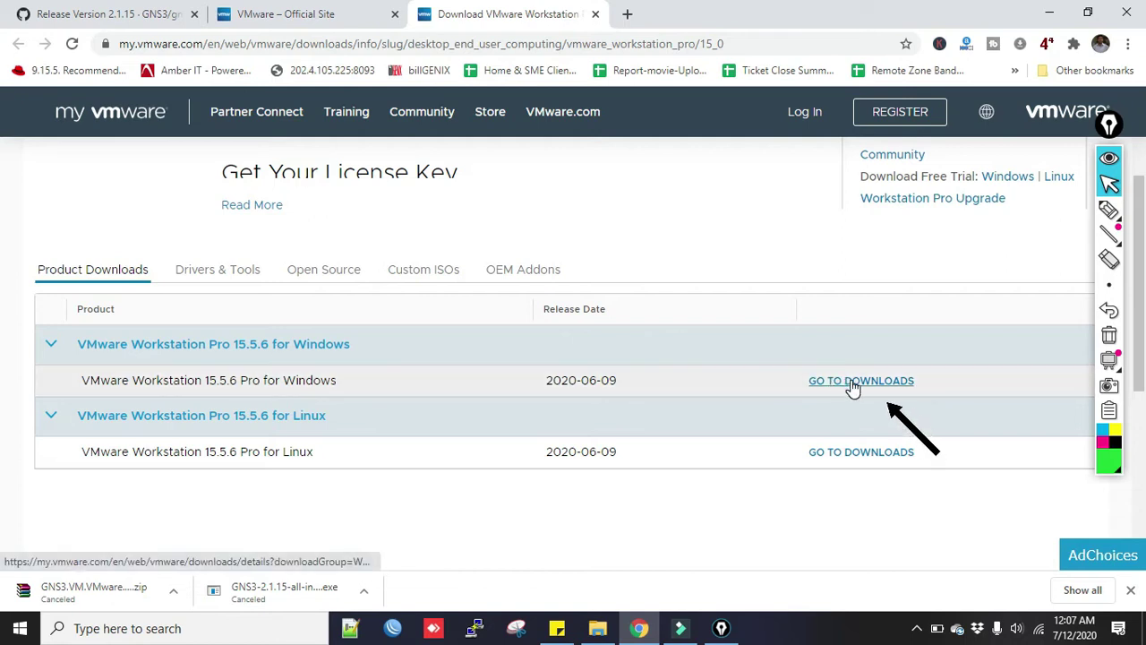
click(853, 384)
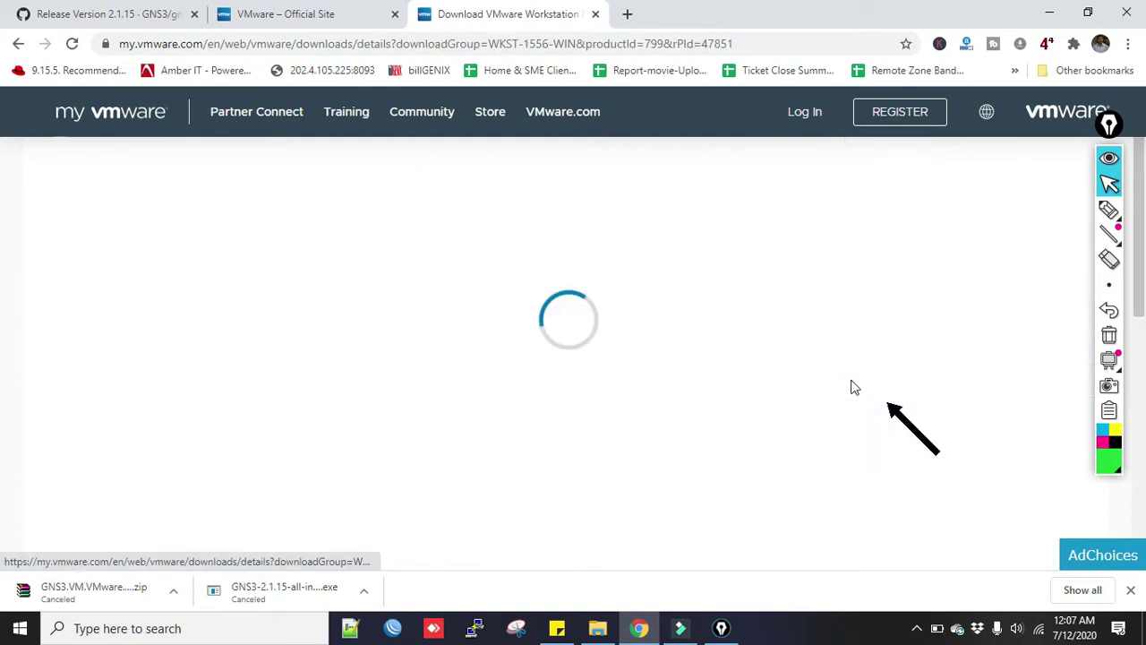
scroll(447, 376, down, 2)
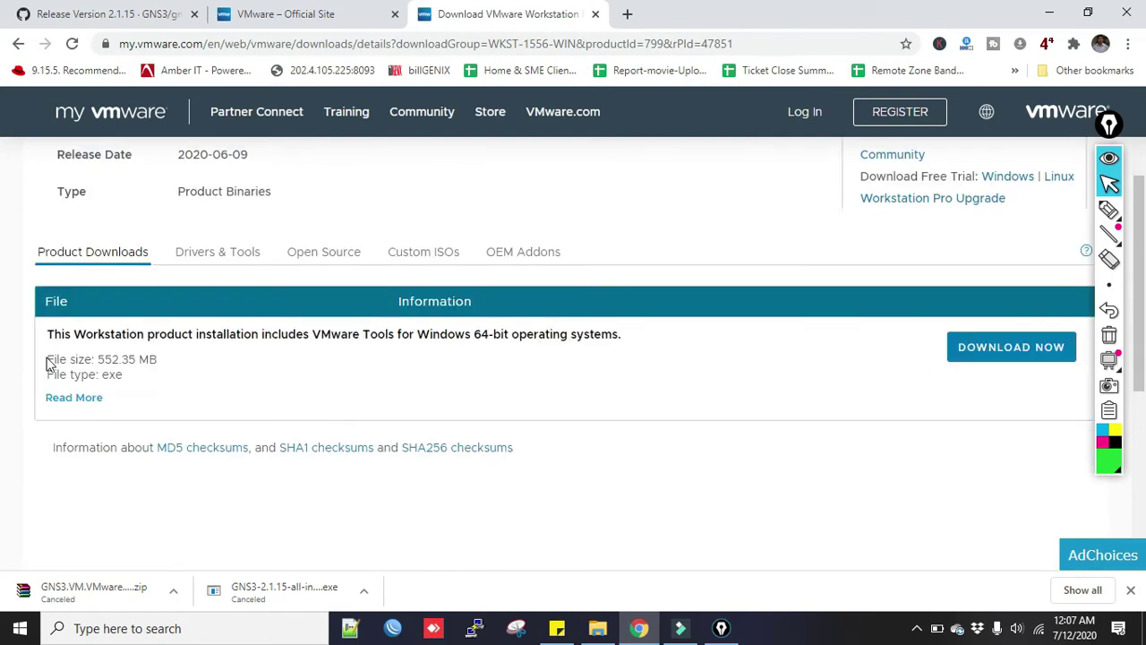
drag(47, 359, 159, 358)
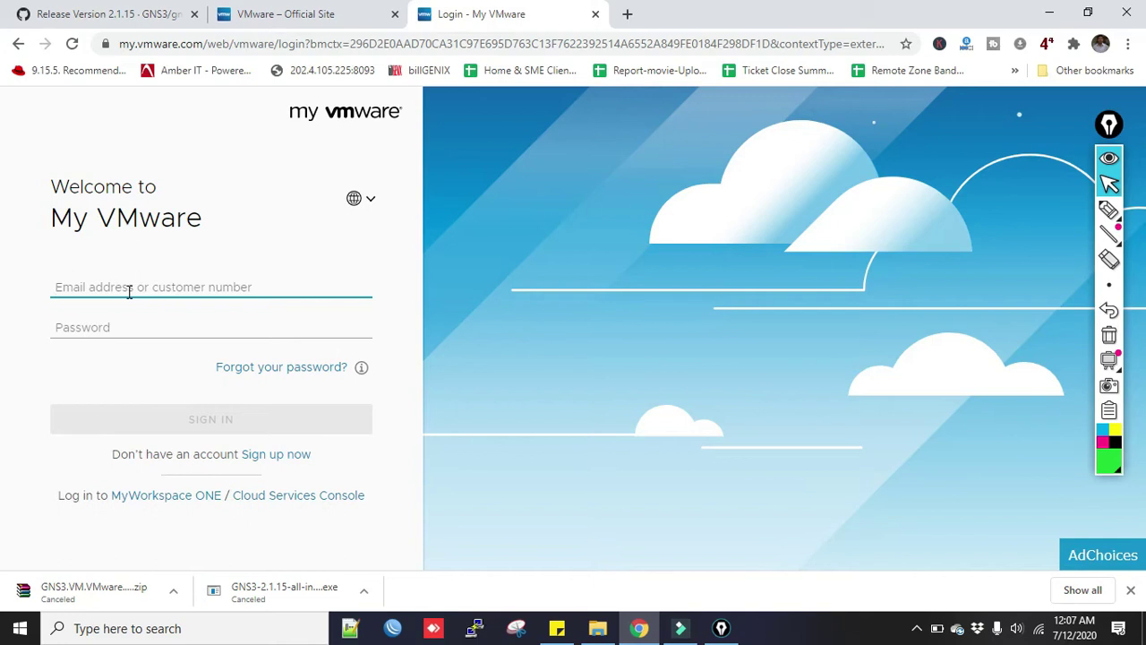
Run GNS3-2.1.15-all-in-one from the E:\Networking tools folder in File Explorer.
click(597, 631)
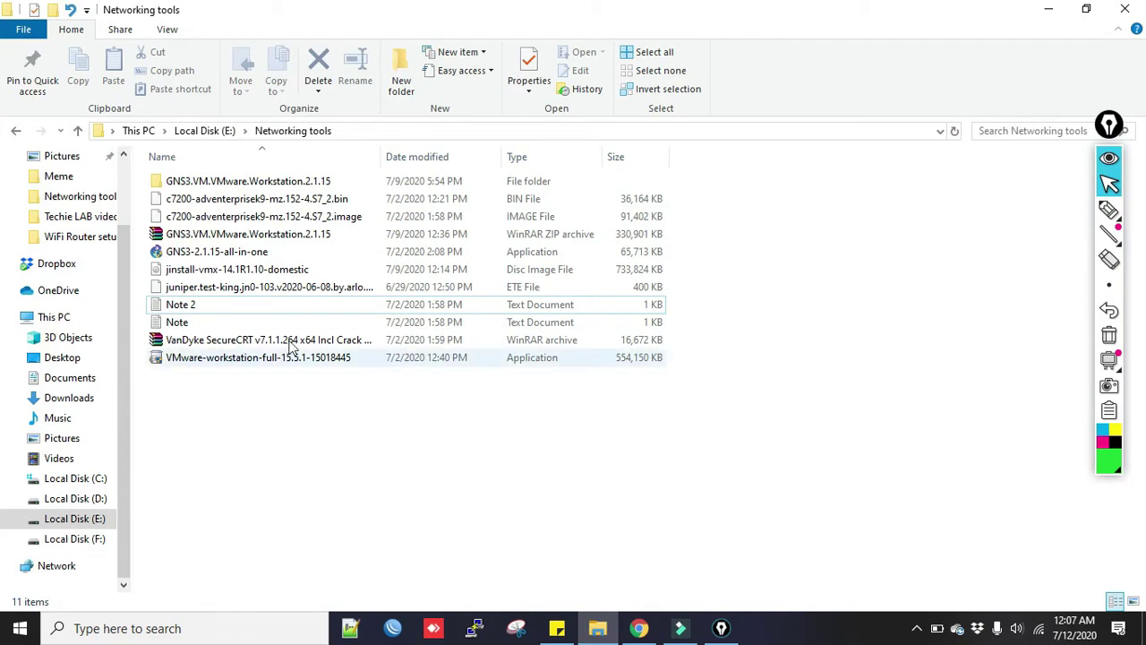
click(243, 357)
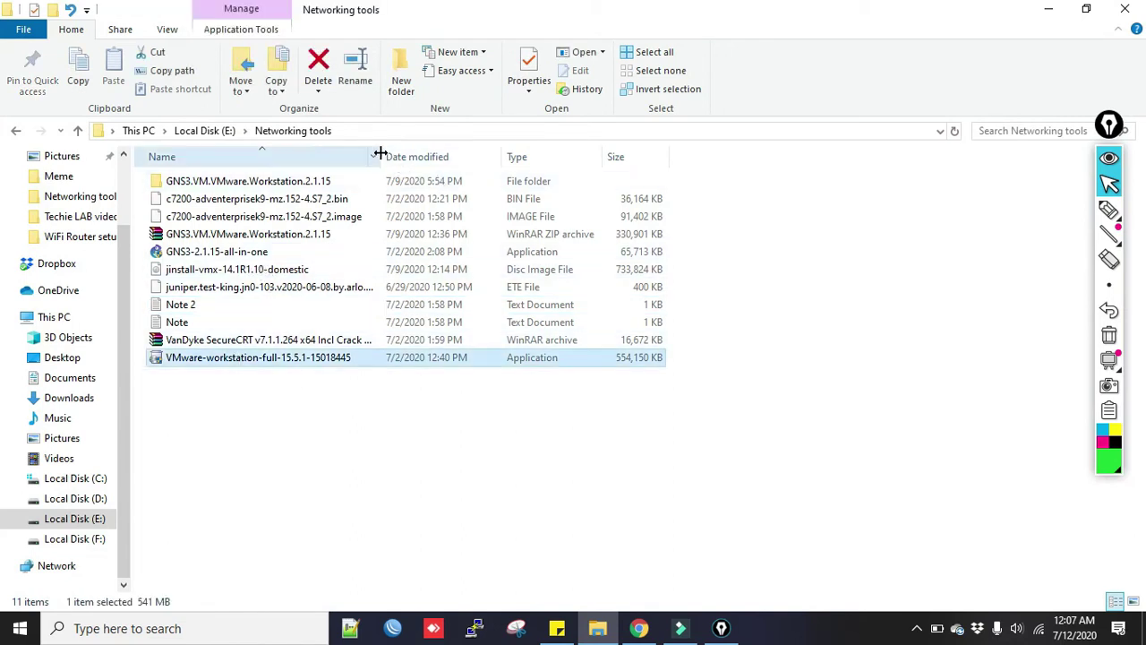
drag(381, 154, 394, 154)
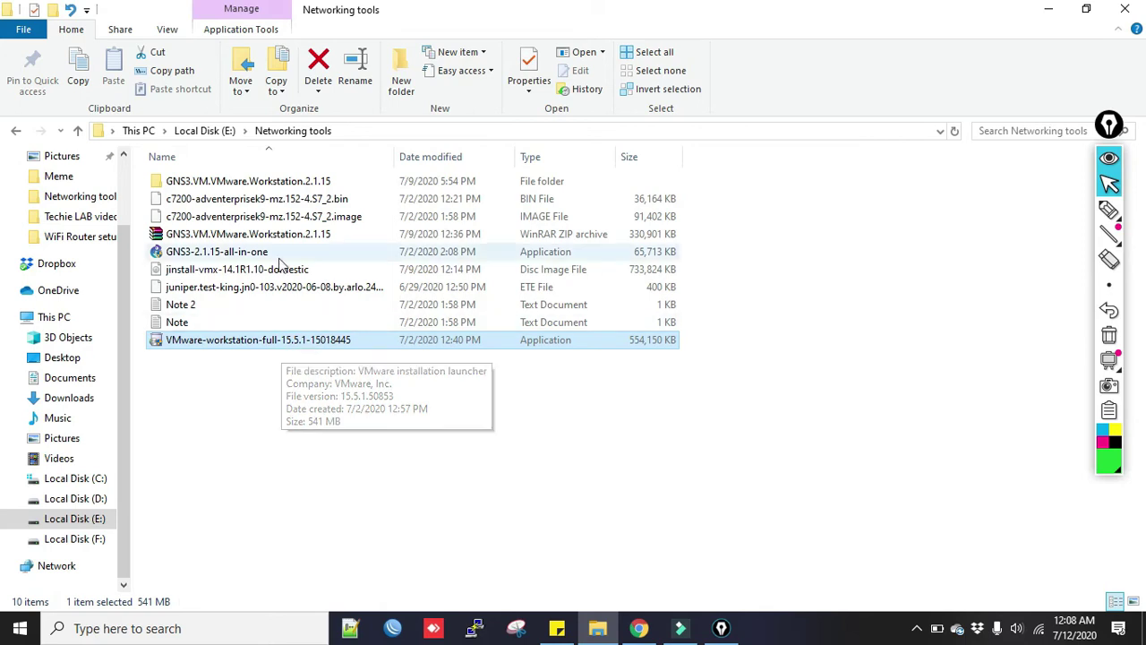
click(230, 254)
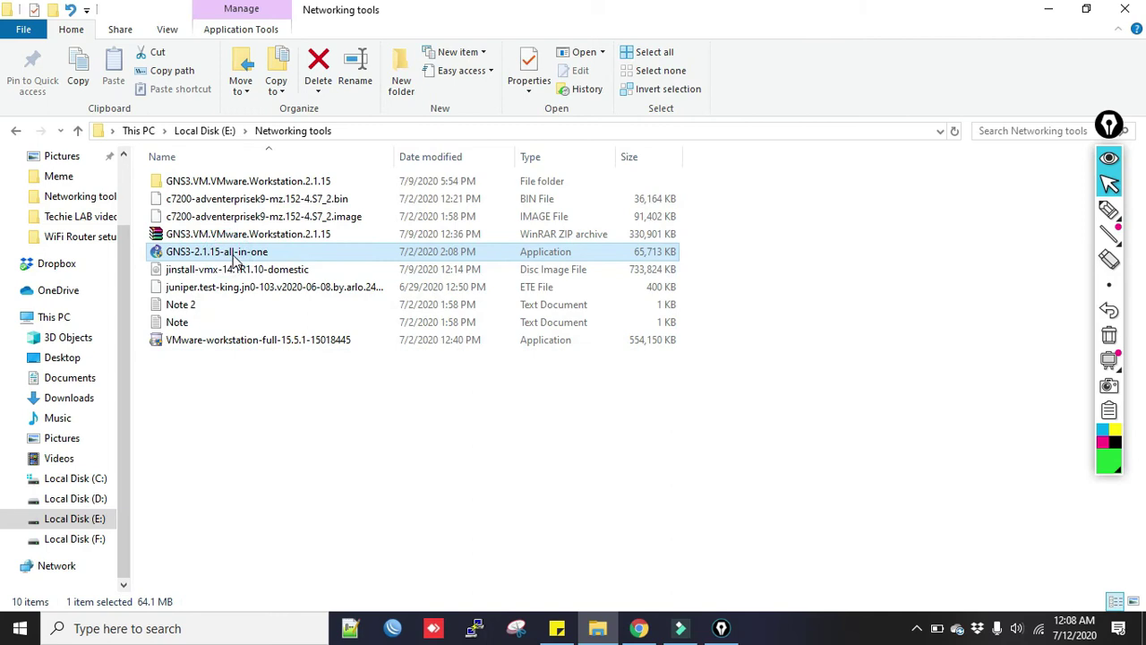
double_click(237, 254)
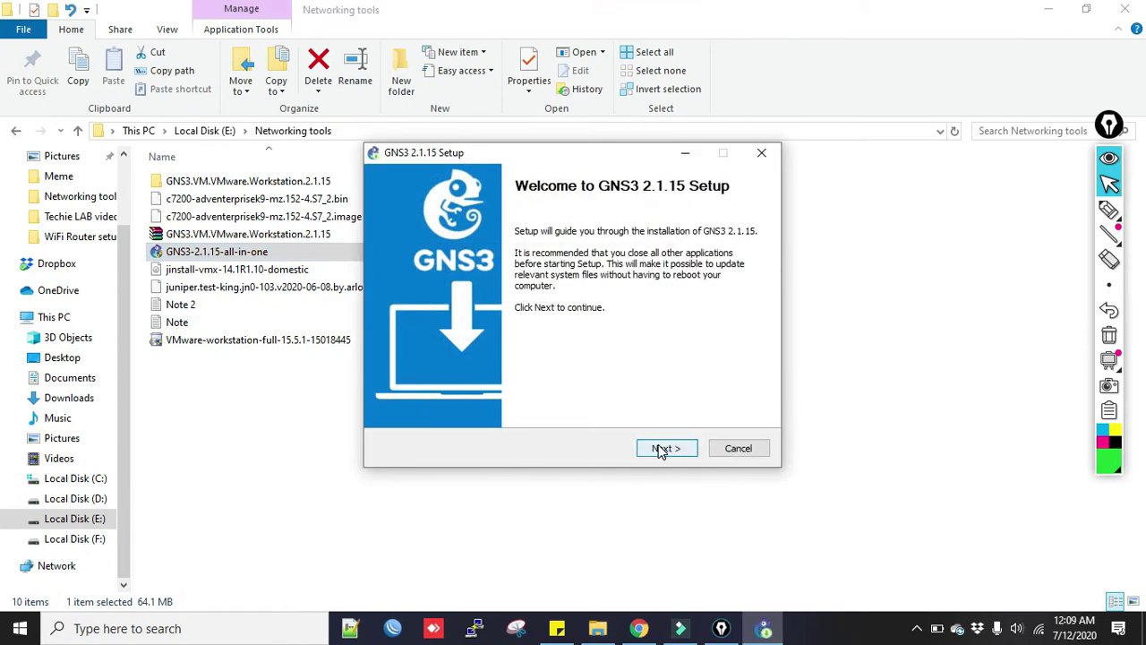
Install GNS3 with VirtViewer 7.0 into C:\Program Files\GNS3, accepting the GPL licence.
click(660, 451)
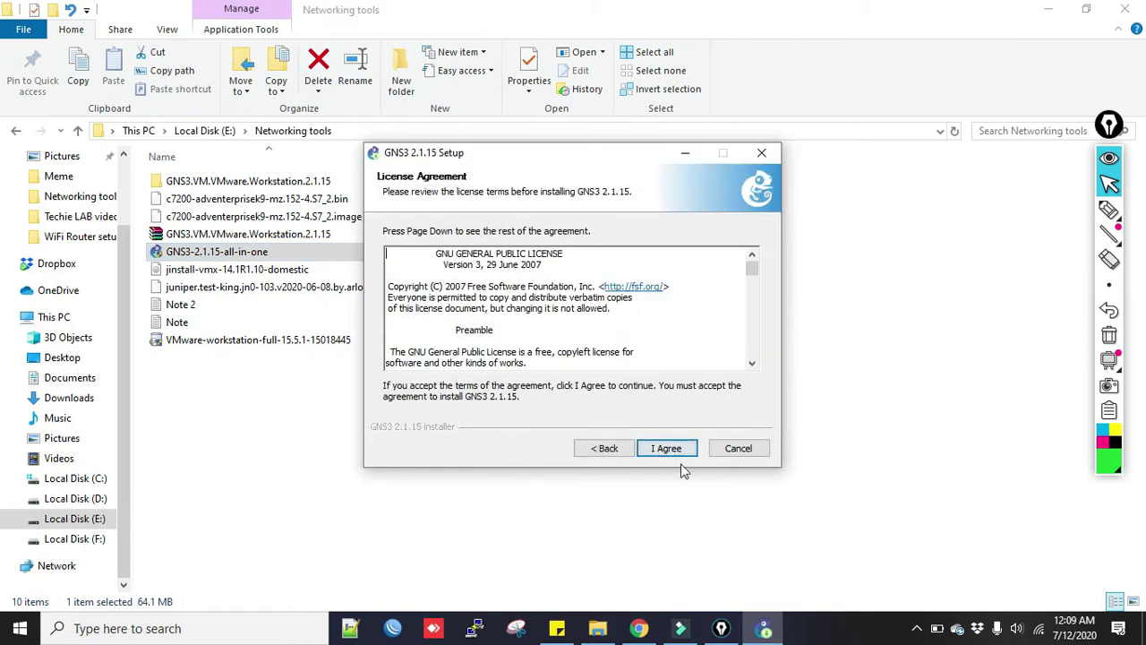
click(670, 455)
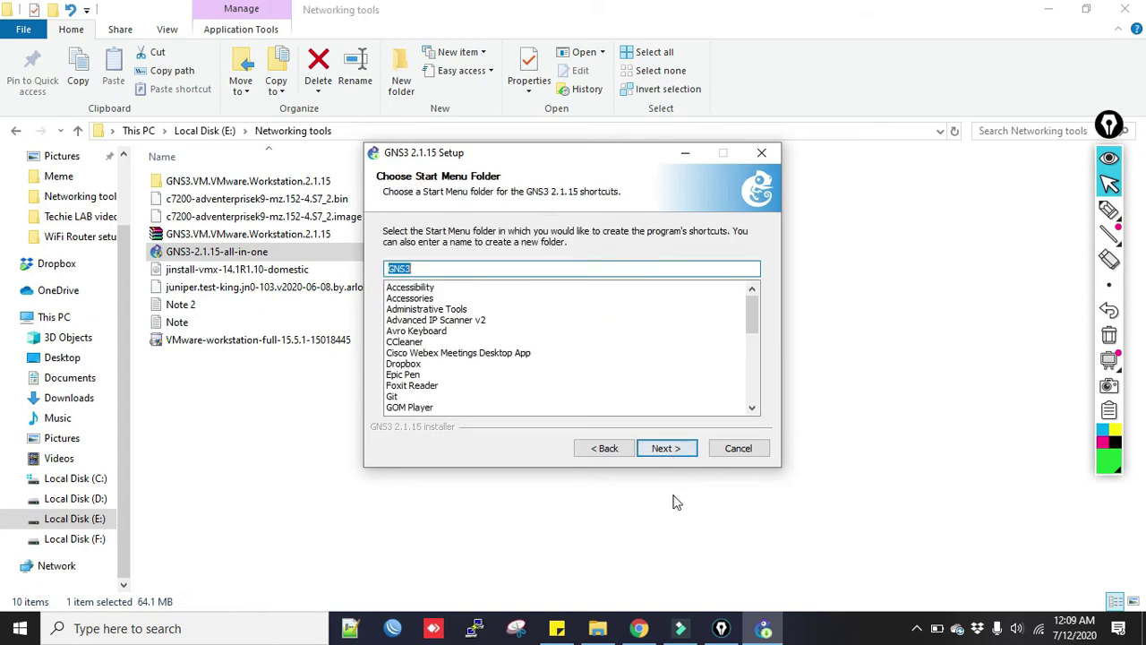
click(676, 453)
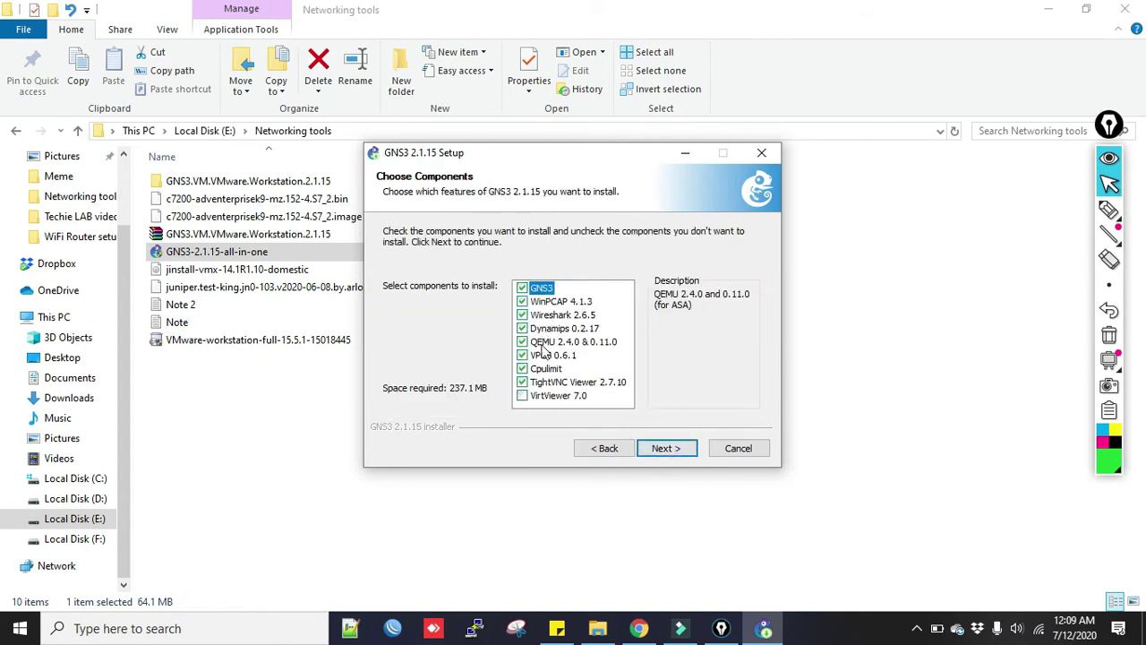
click(523, 396)
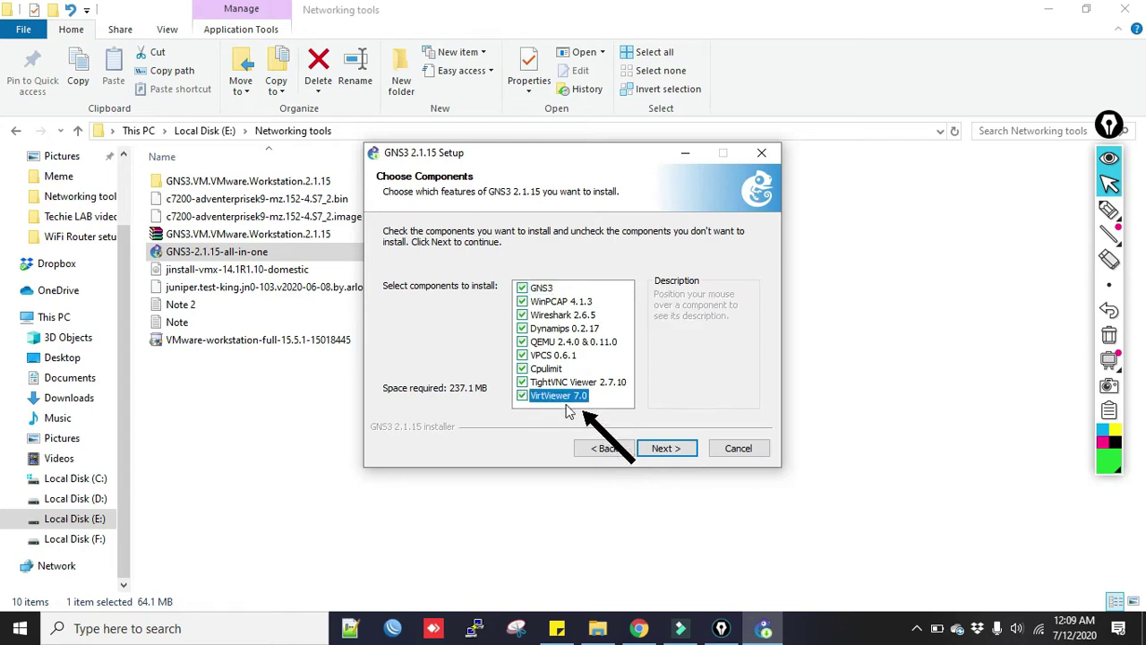
click(665, 448)
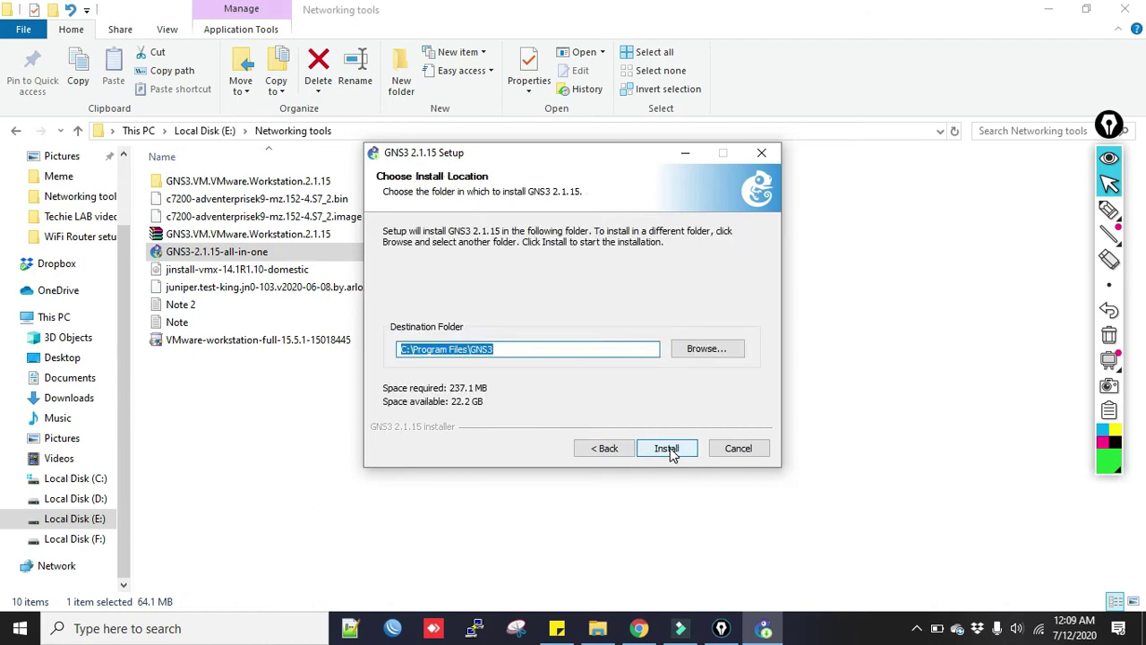
click(668, 449)
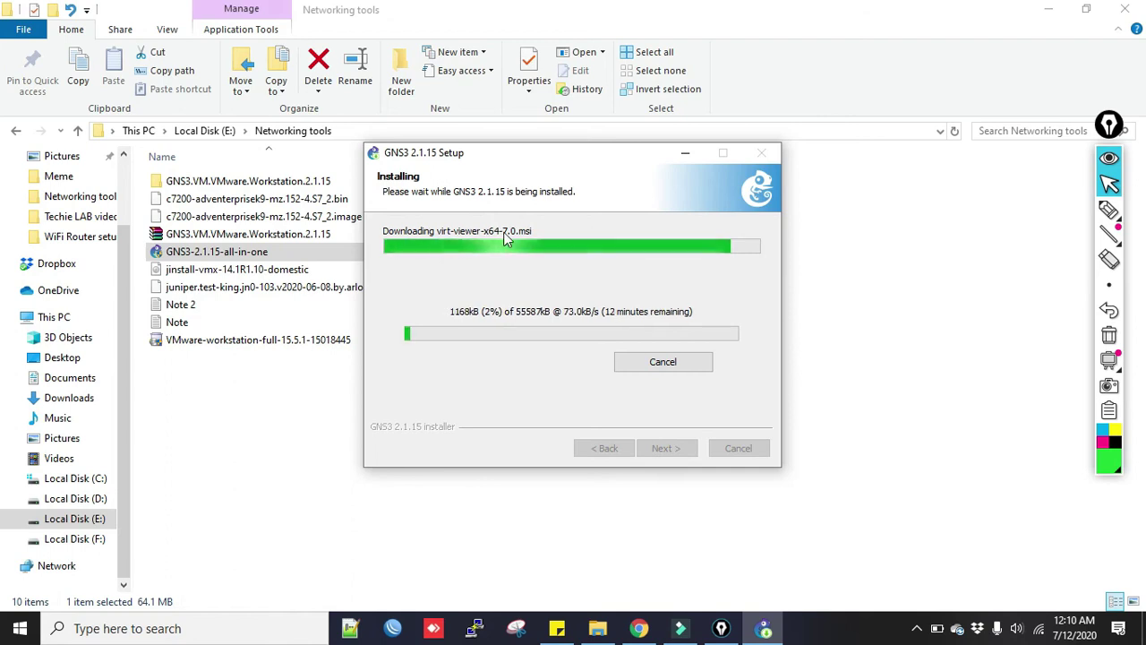
click(780, 531)
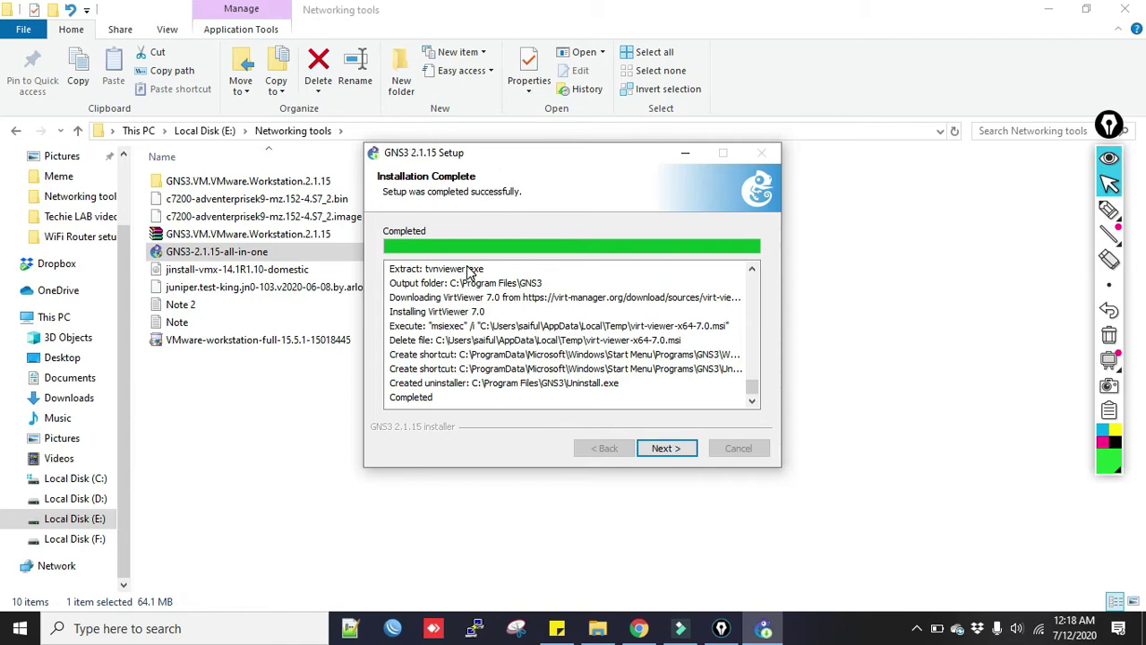
Decline the Solarwinds offer and finish setup with GNS3 launching.
click(665, 448)
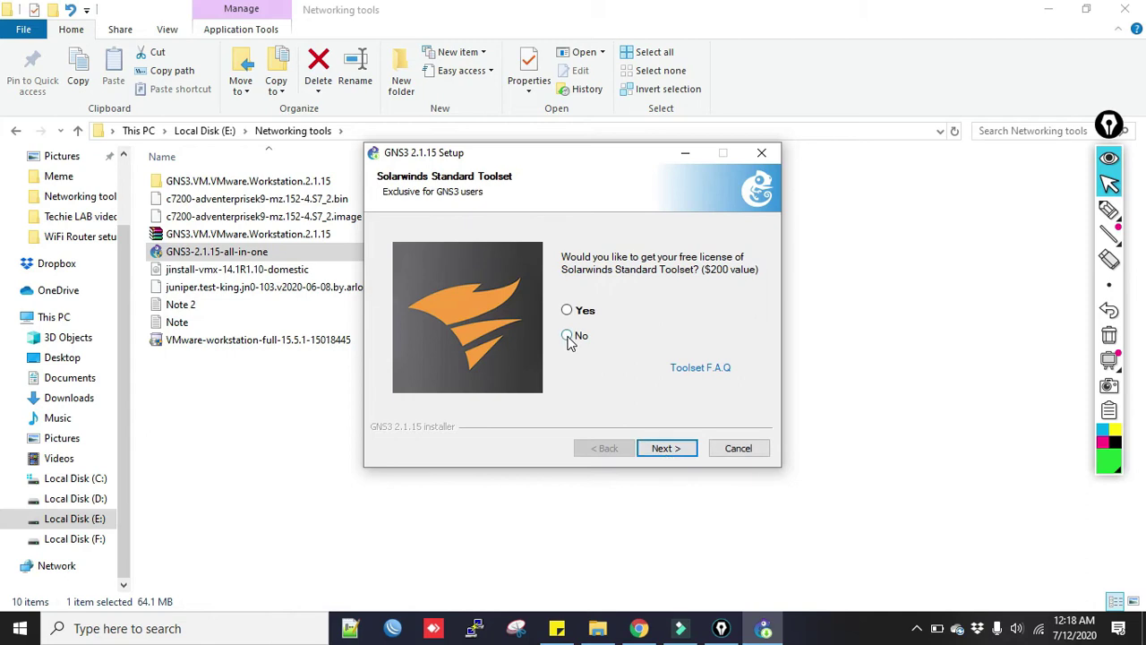
click(662, 448)
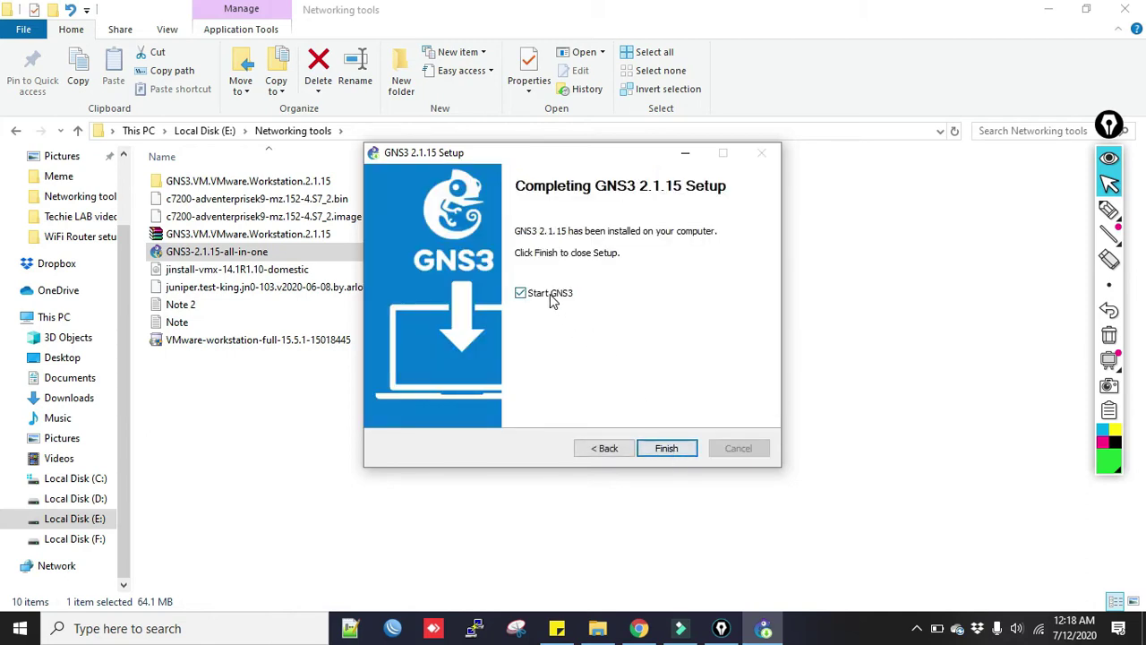
click(667, 448)
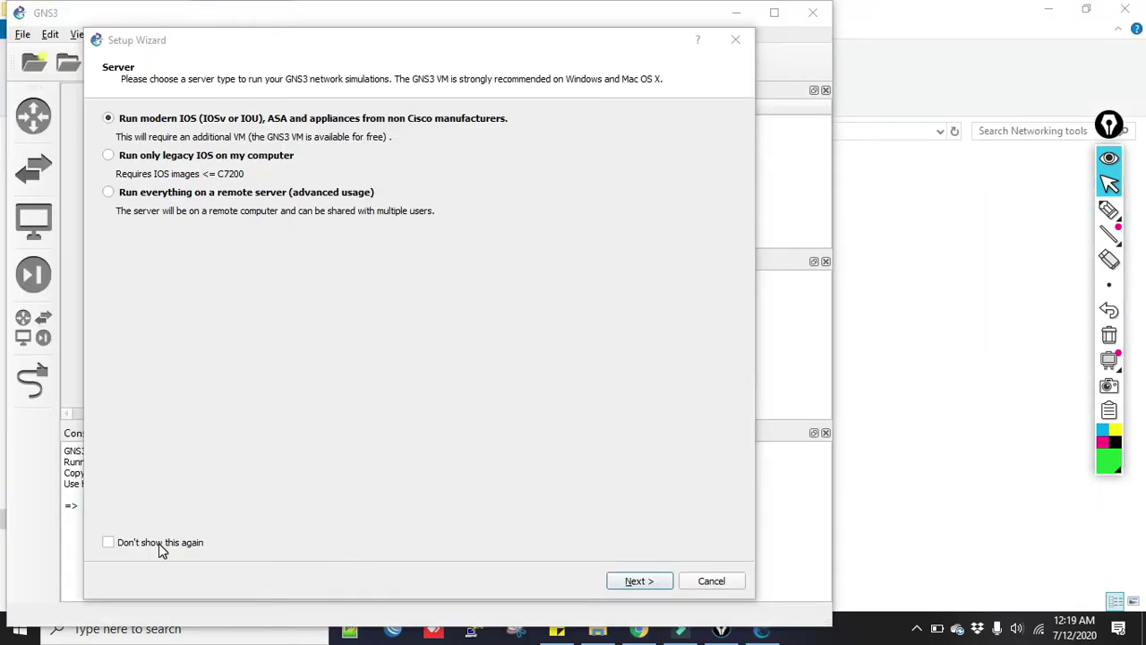
Cancel the GNS3 server Setup Wizard with 'Don't show this again' ticked.
click(159, 546)
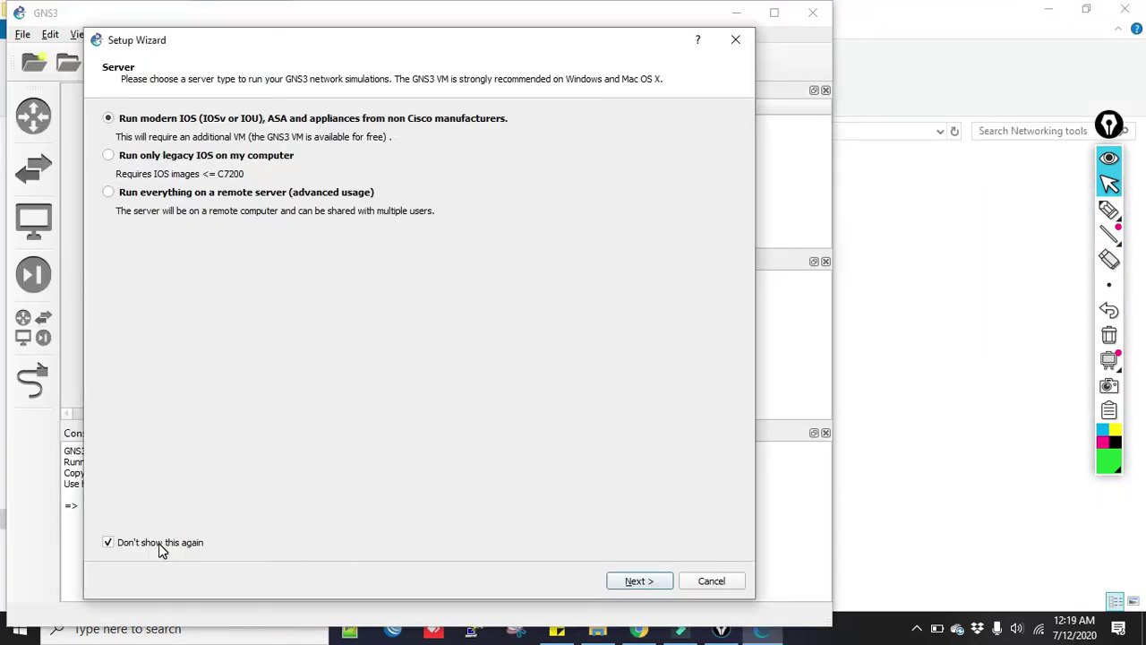
click(712, 581)
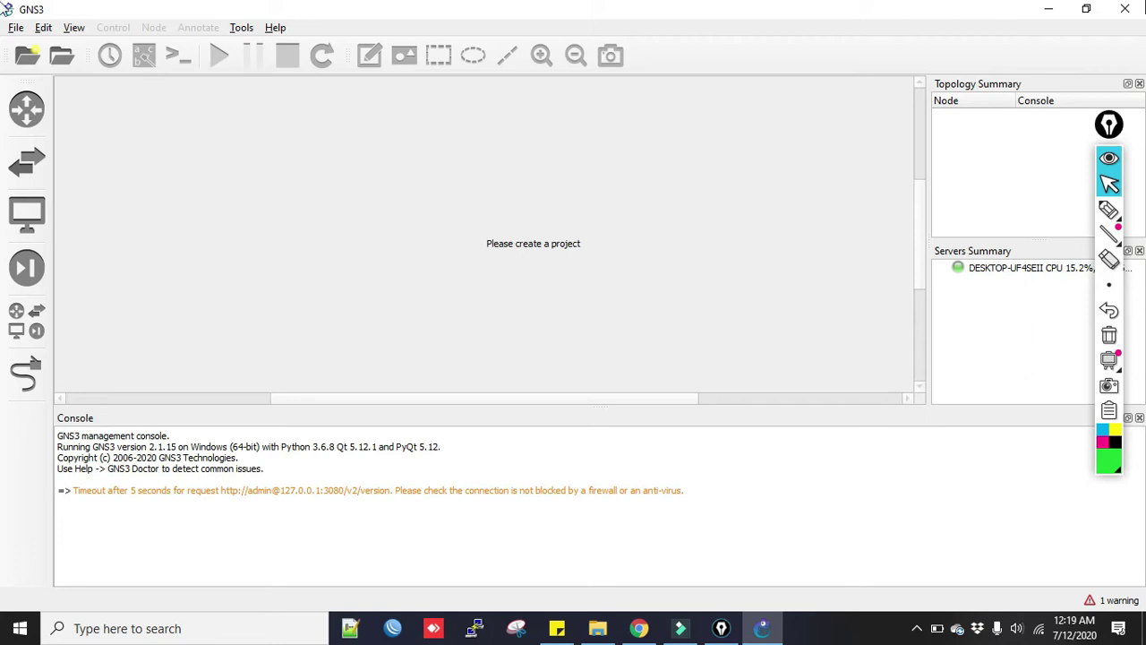
Minimise GNS3 and run the VMware Workstation installer, accepting the EULA and default location.
click(1048, 9)
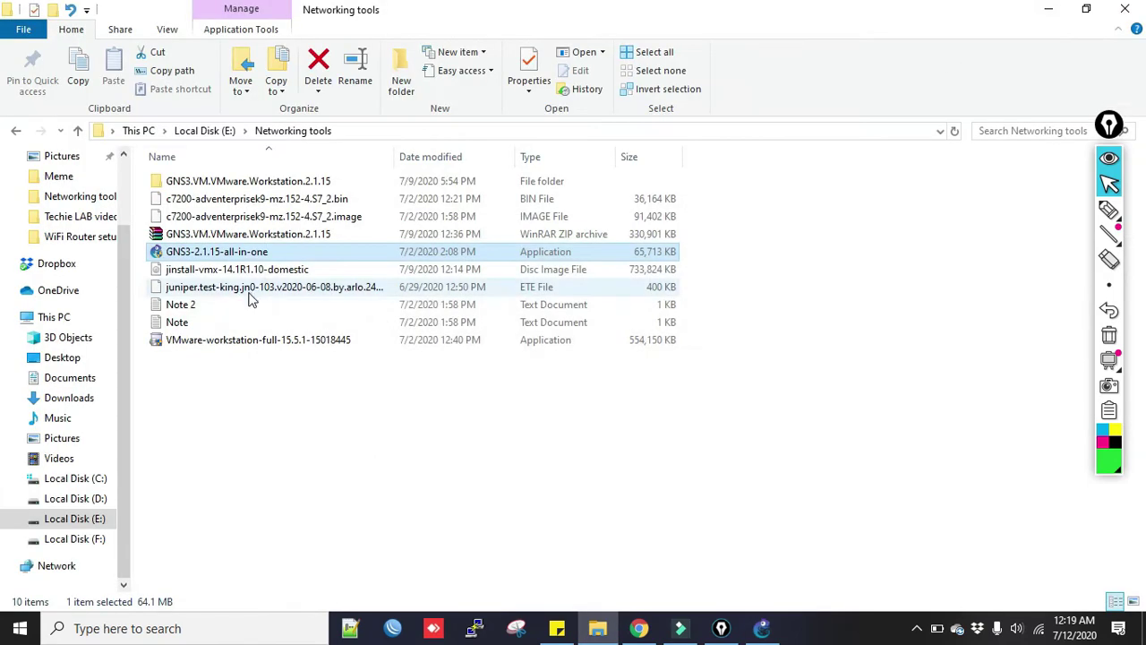
click(253, 346)
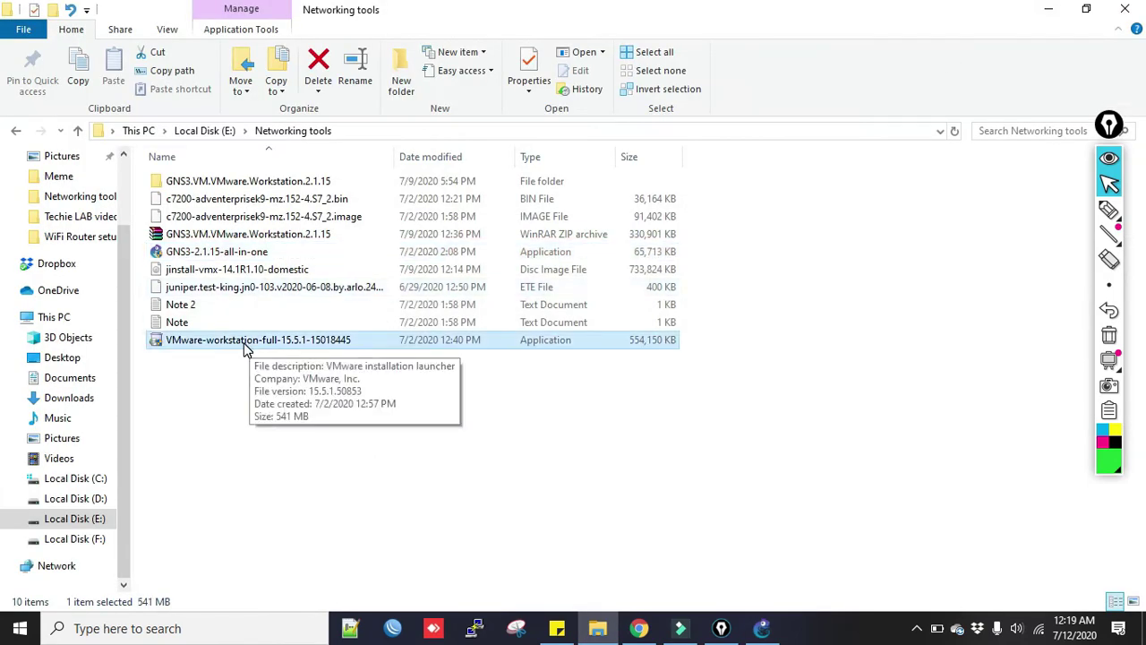
double_click(246, 345)
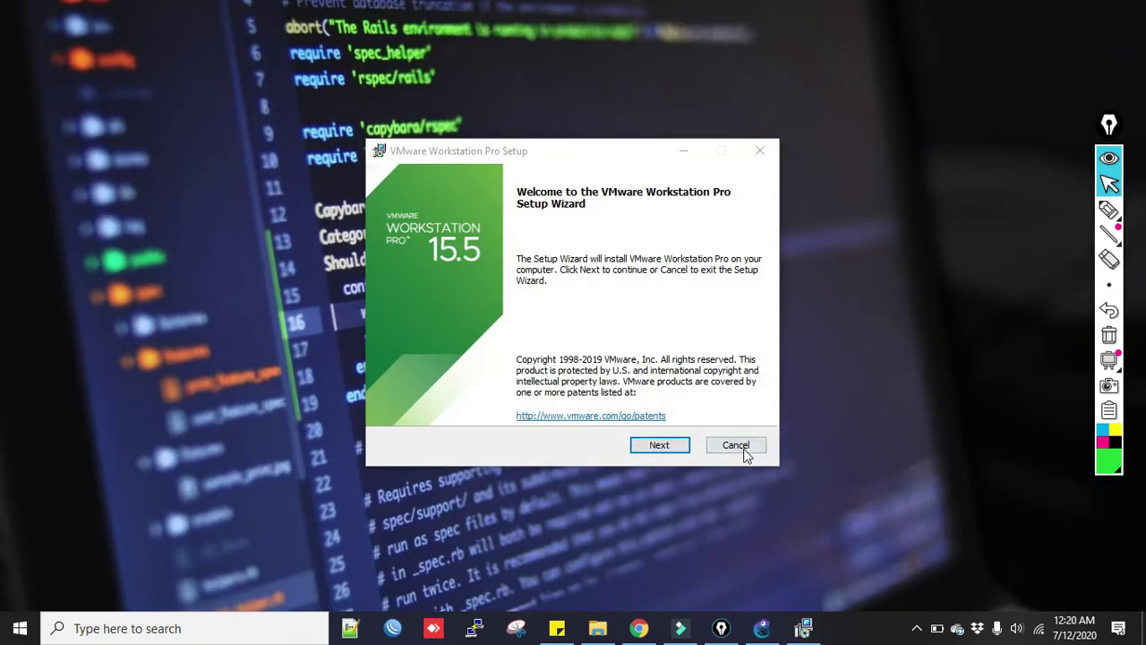
click(661, 450)
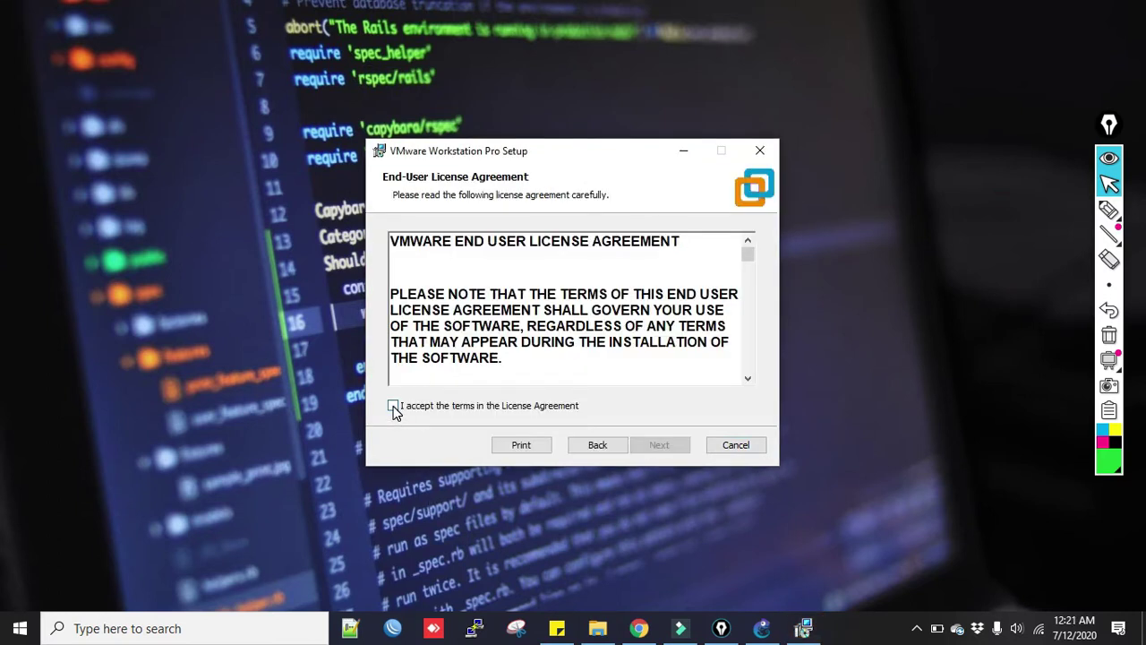
click(394, 407)
click(662, 452)
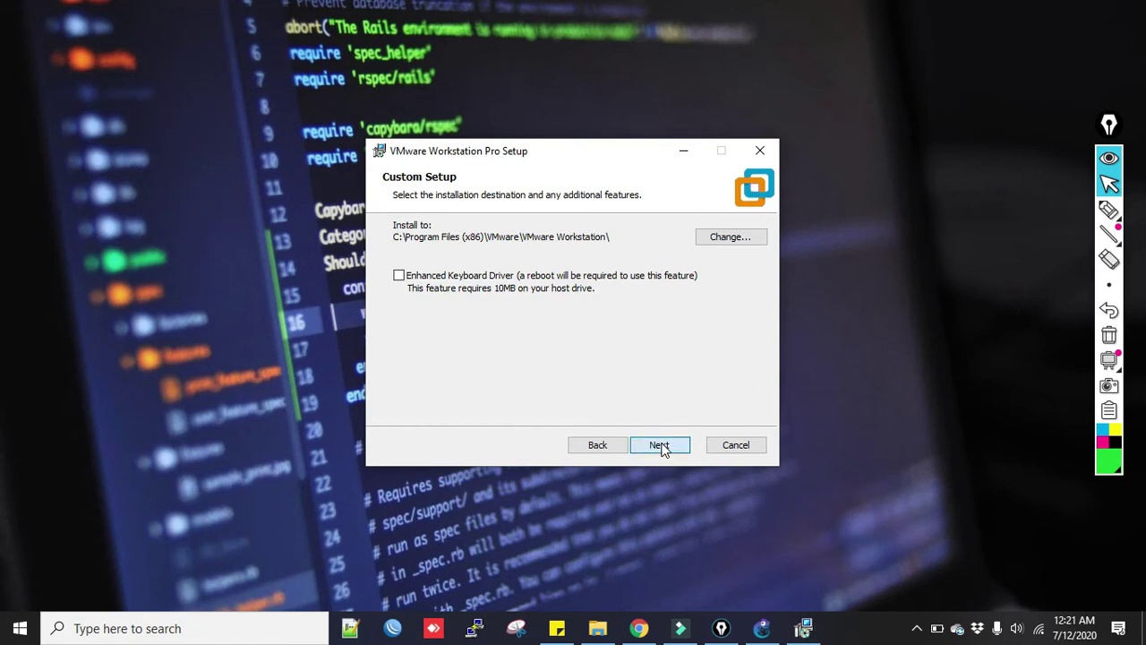
click(660, 446)
click(659, 445)
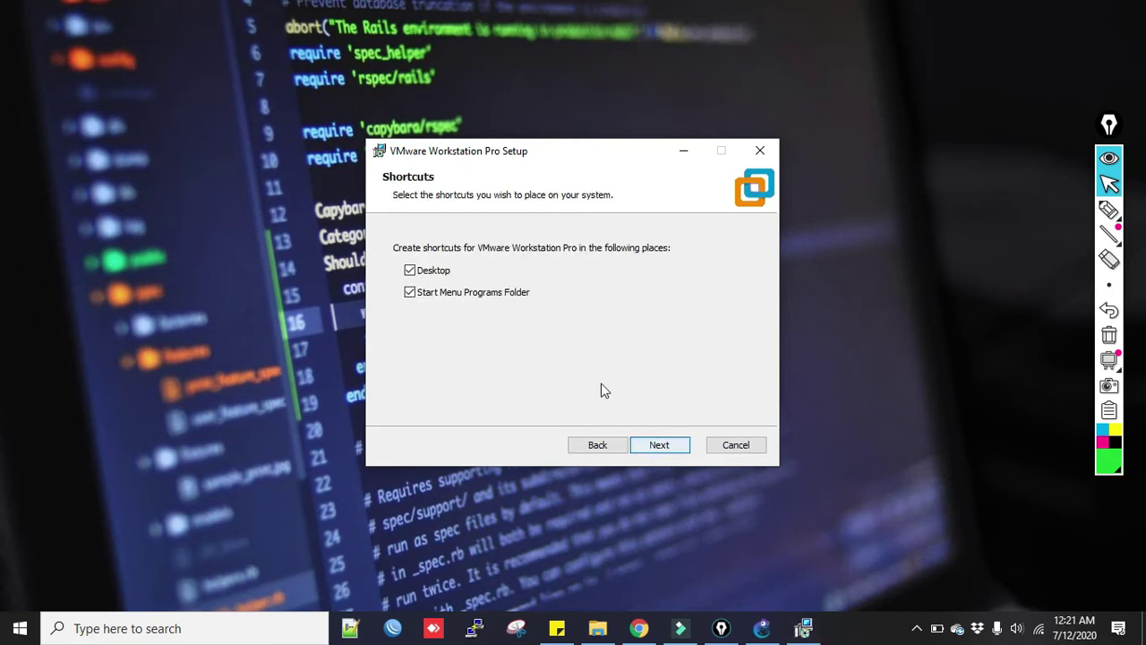
Install without a desktop shortcut, skip the licence key, and close the installer.
click(436, 271)
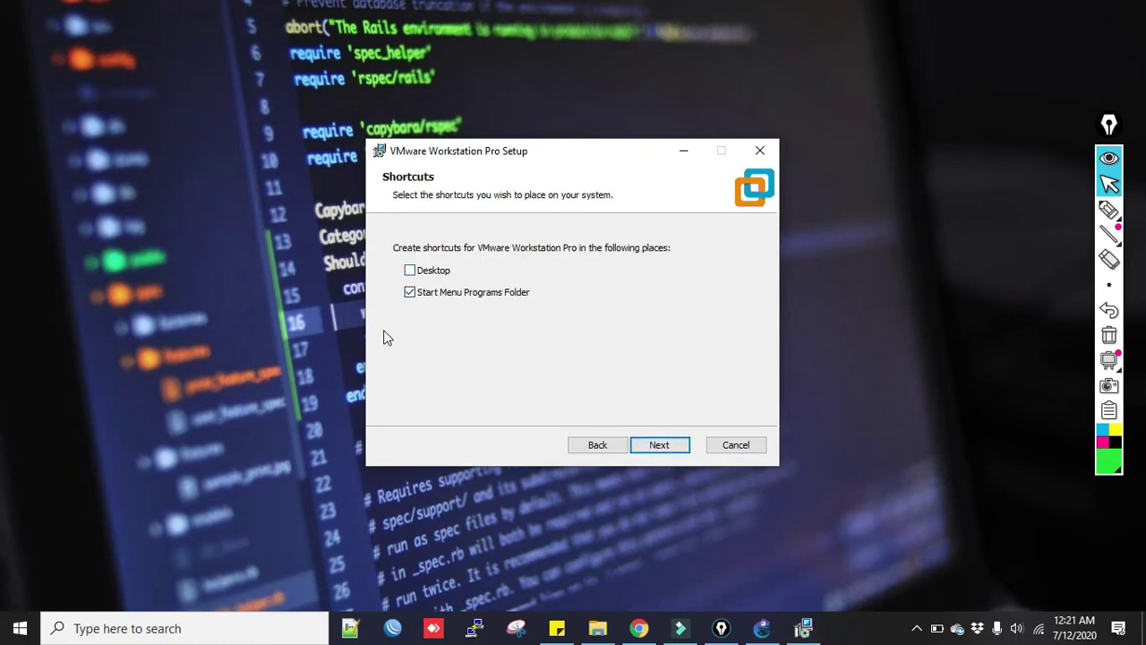
click(671, 445)
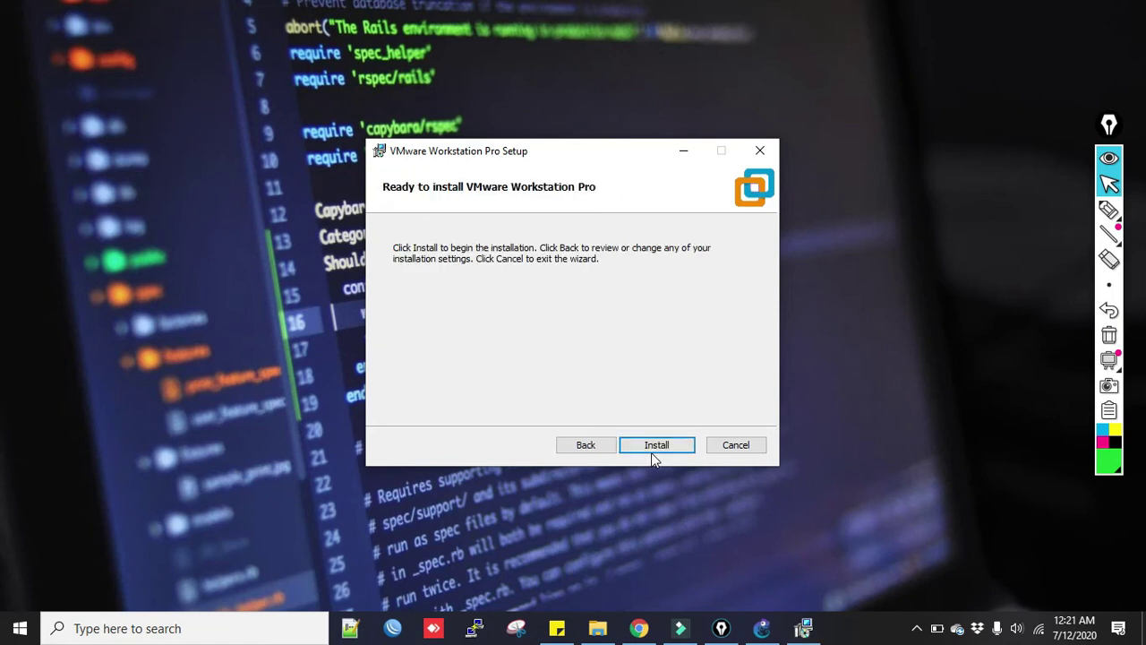
click(652, 452)
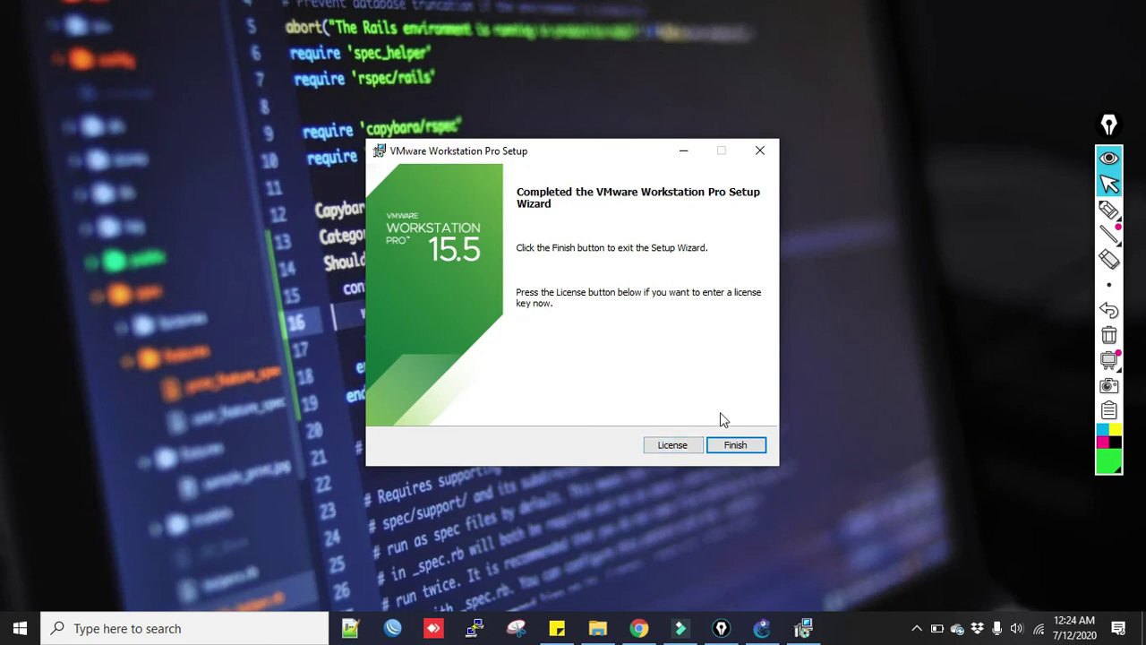
click(673, 448)
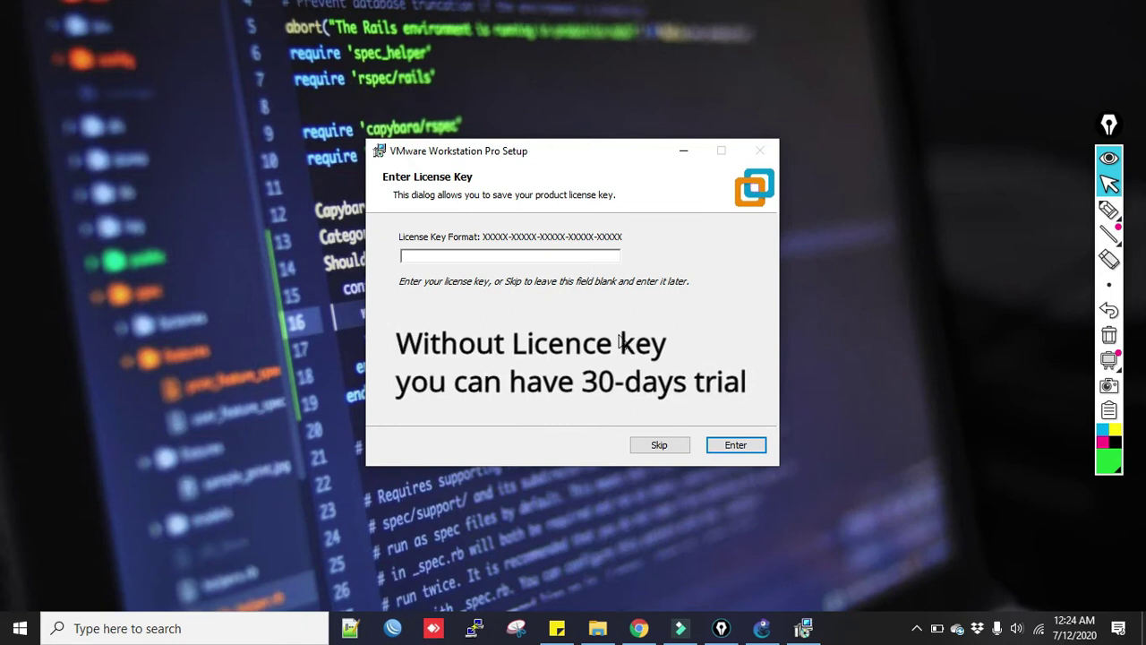
click(670, 445)
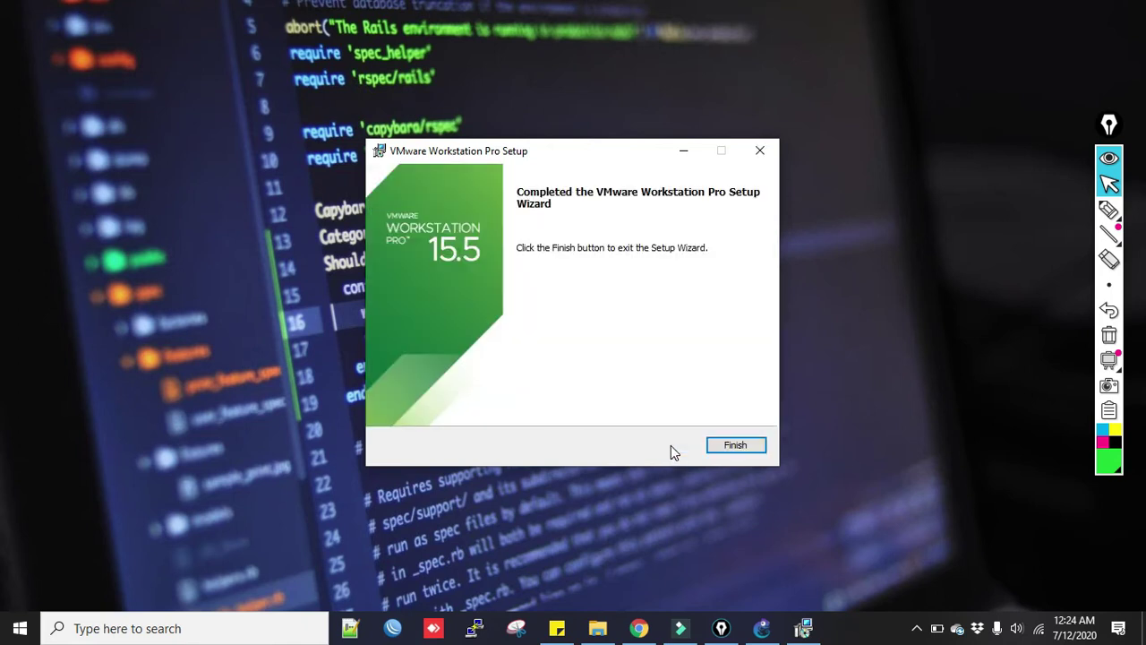
click(737, 445)
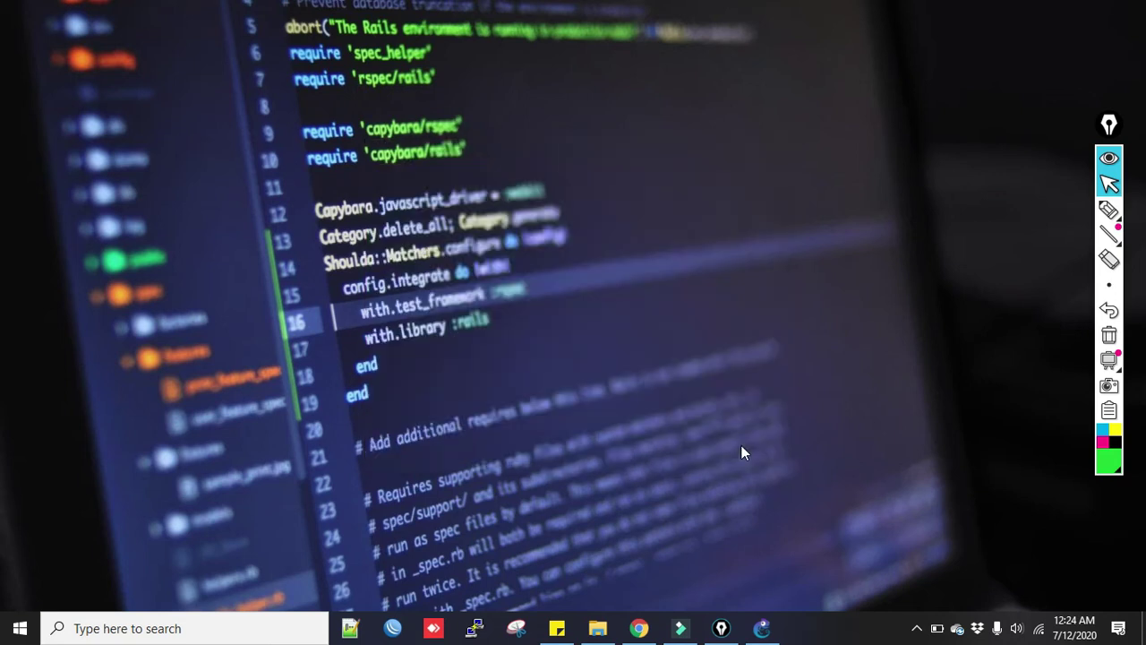
Search Windows for 'vmware' and launch VMware Workstation Pro.
click(158, 629)
text(vmware)
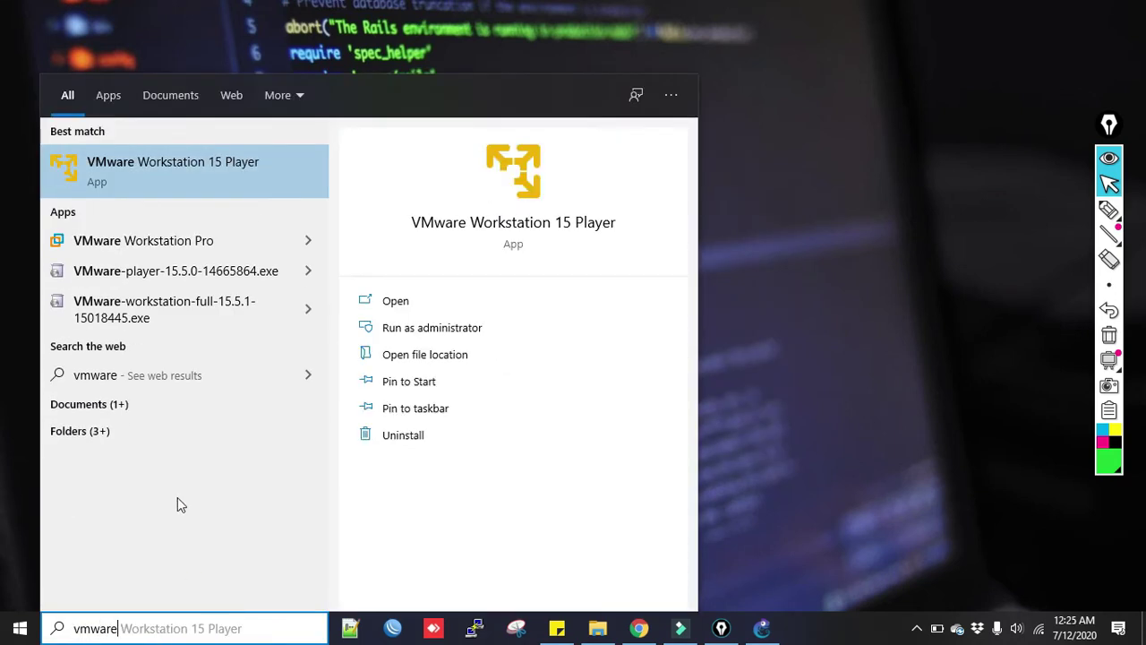
click(106, 236)
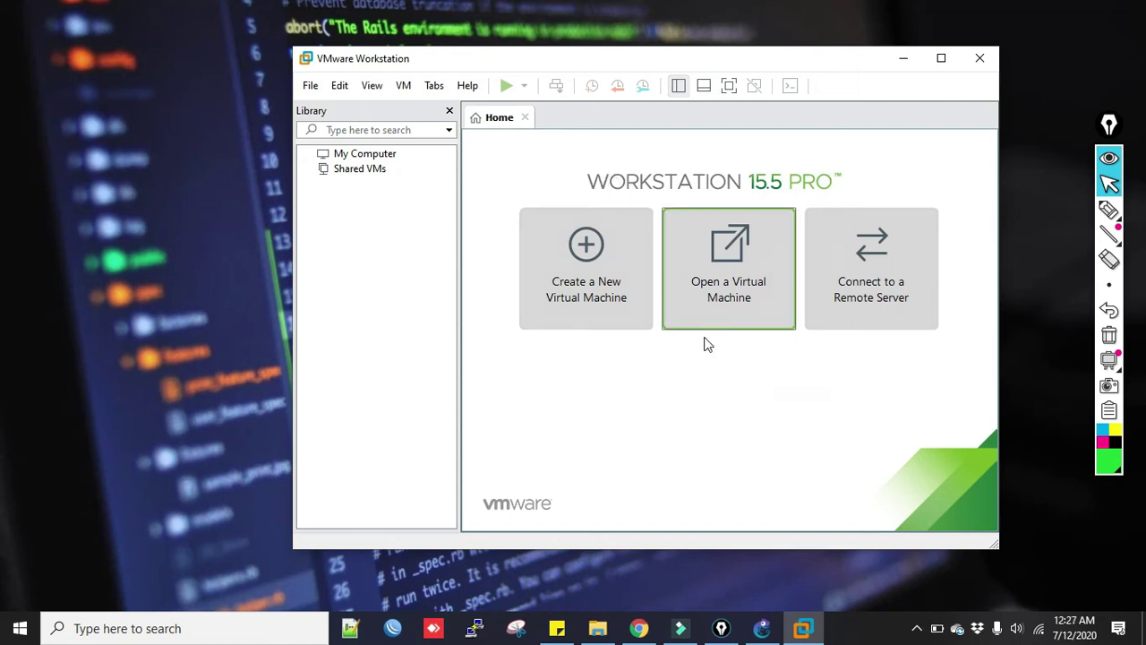
Open the GNS3 VM appliance file for import in VMware Workstation.
click(740, 295)
click(489, 189)
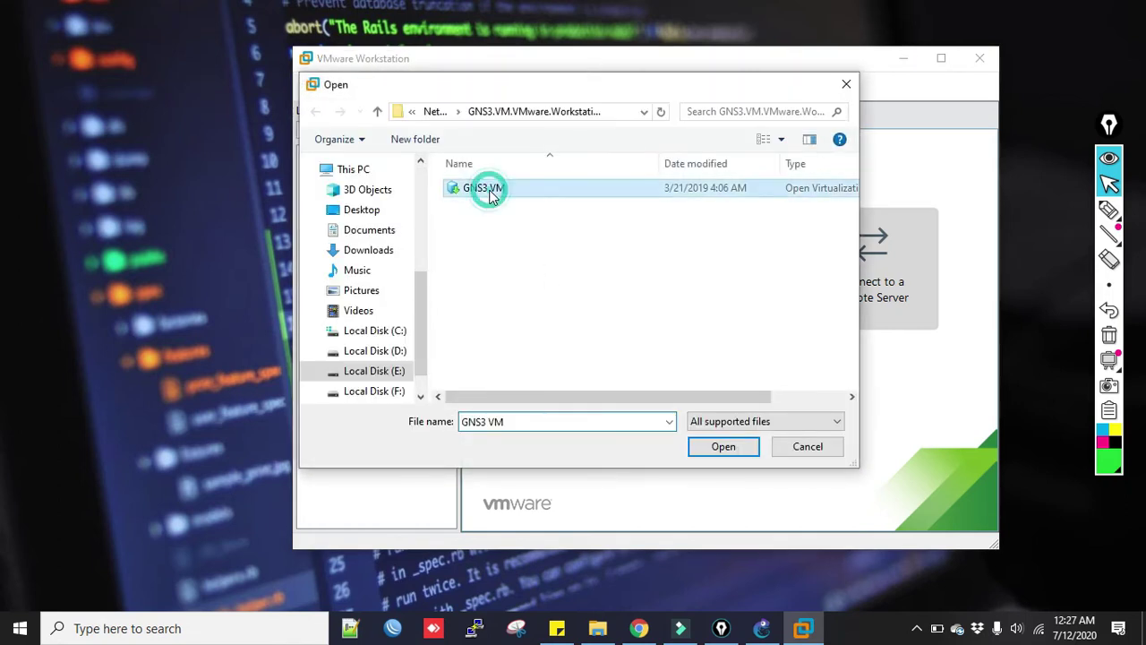
drag(562, 396, 657, 401)
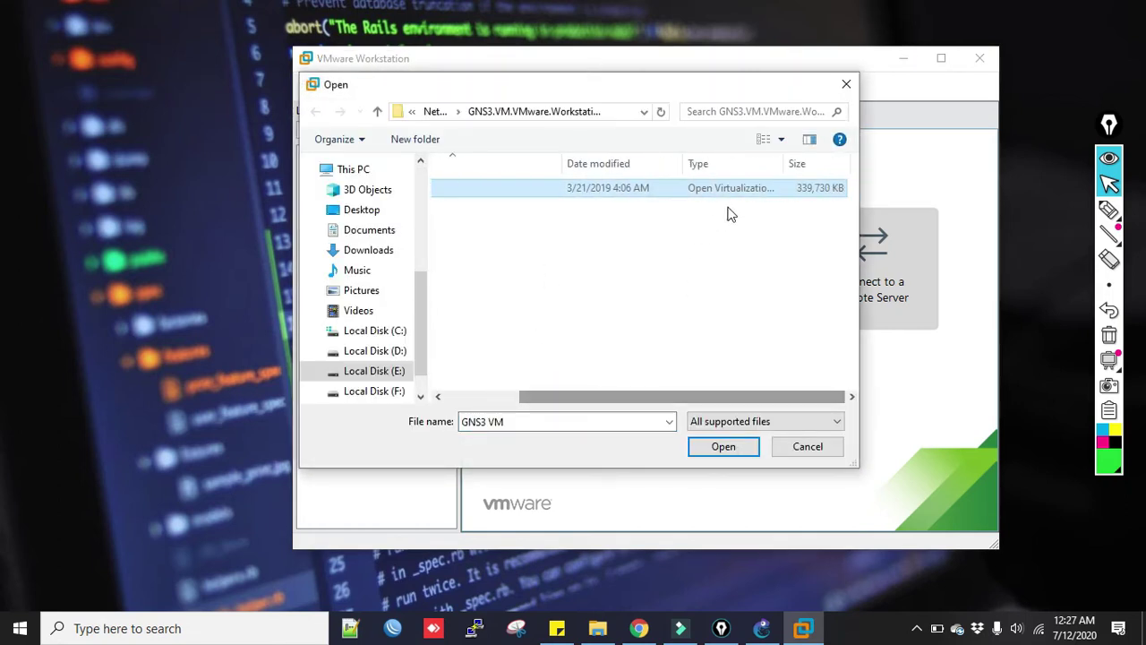
drag(786, 165, 833, 163)
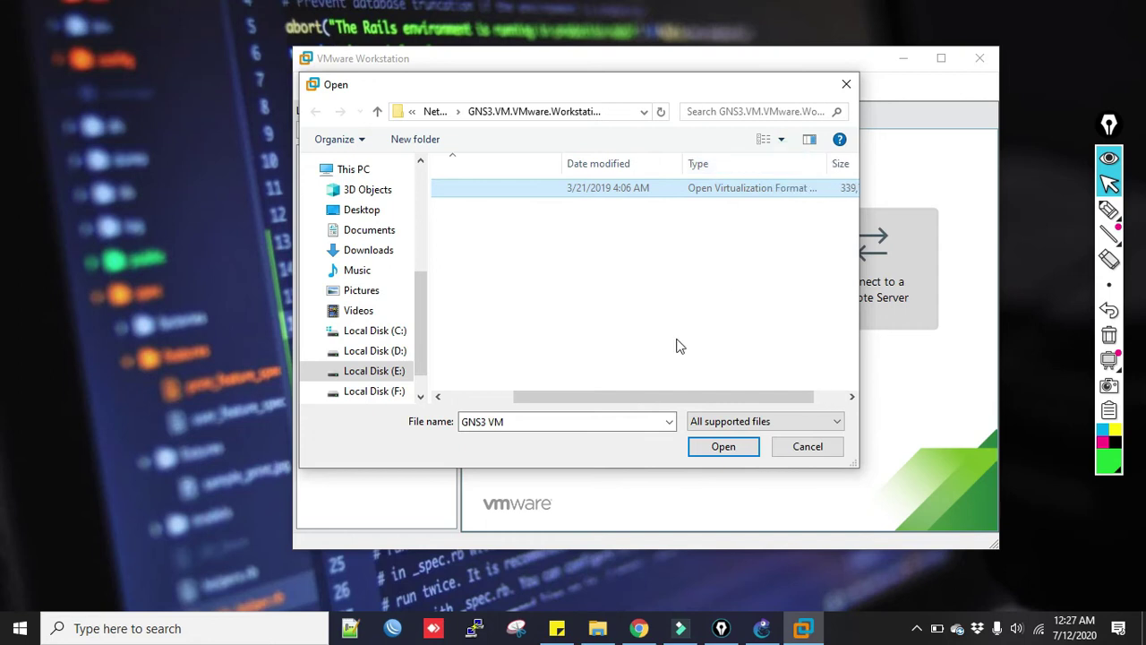
drag(655, 396, 590, 398)
click(703, 446)
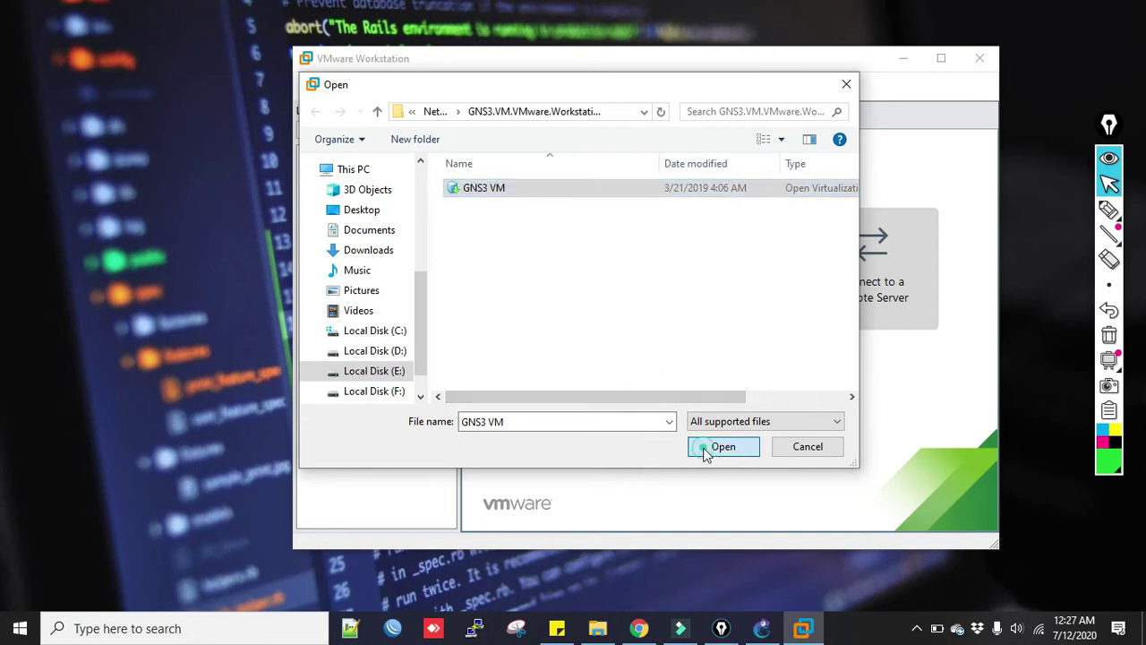
Set the storage folder to D:\GNS3 VM and import the VM.
key(Tab)
key(Tab)
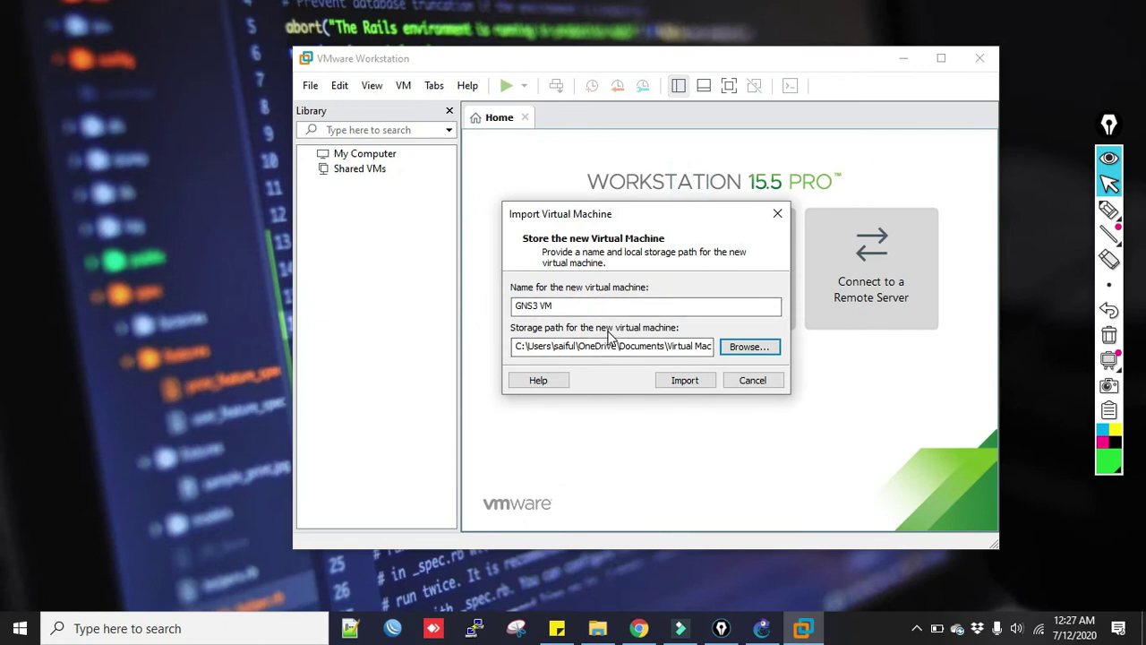
click(738, 347)
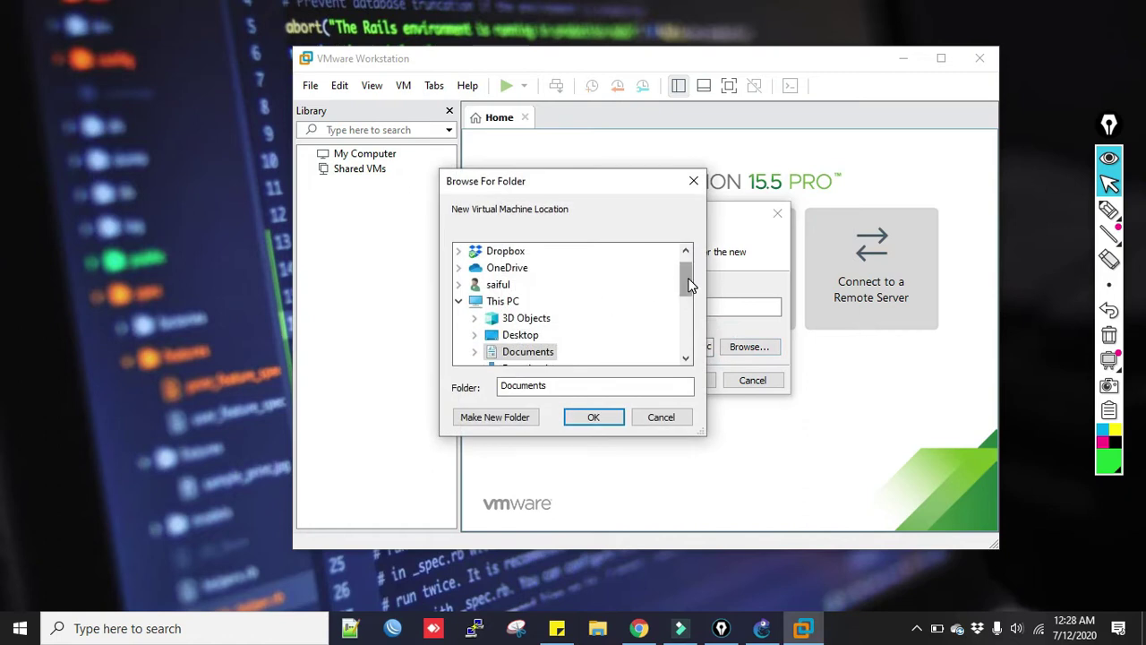
drag(685, 282, 688, 333)
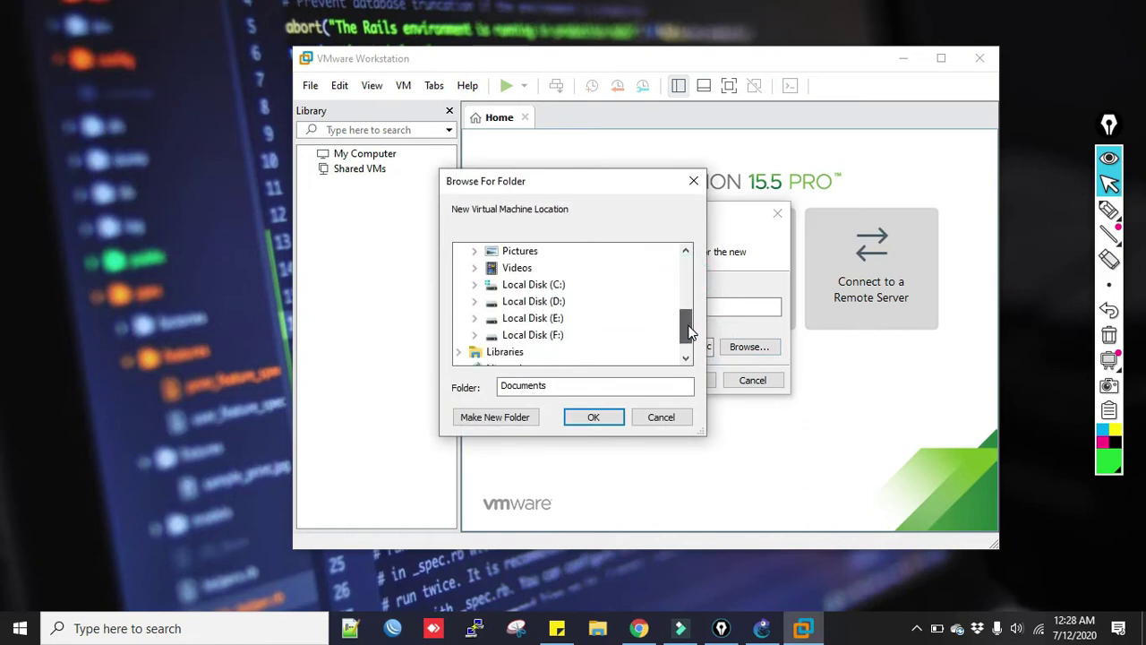
click(533, 301)
click(684, 344)
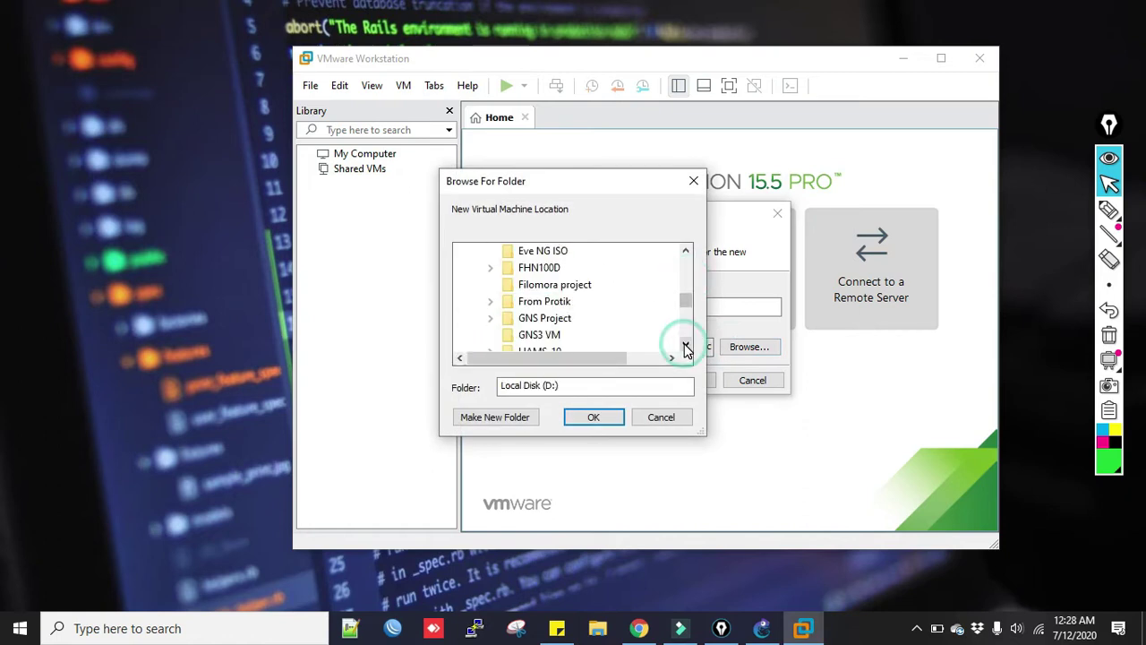
click(564, 336)
click(586, 417)
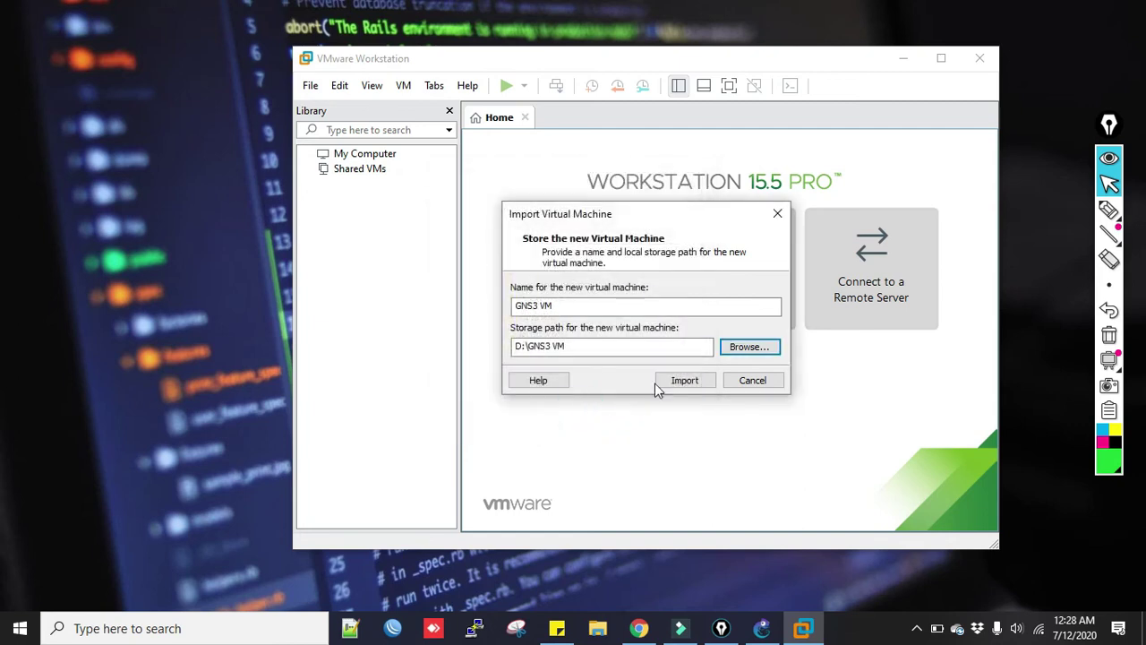
click(682, 382)
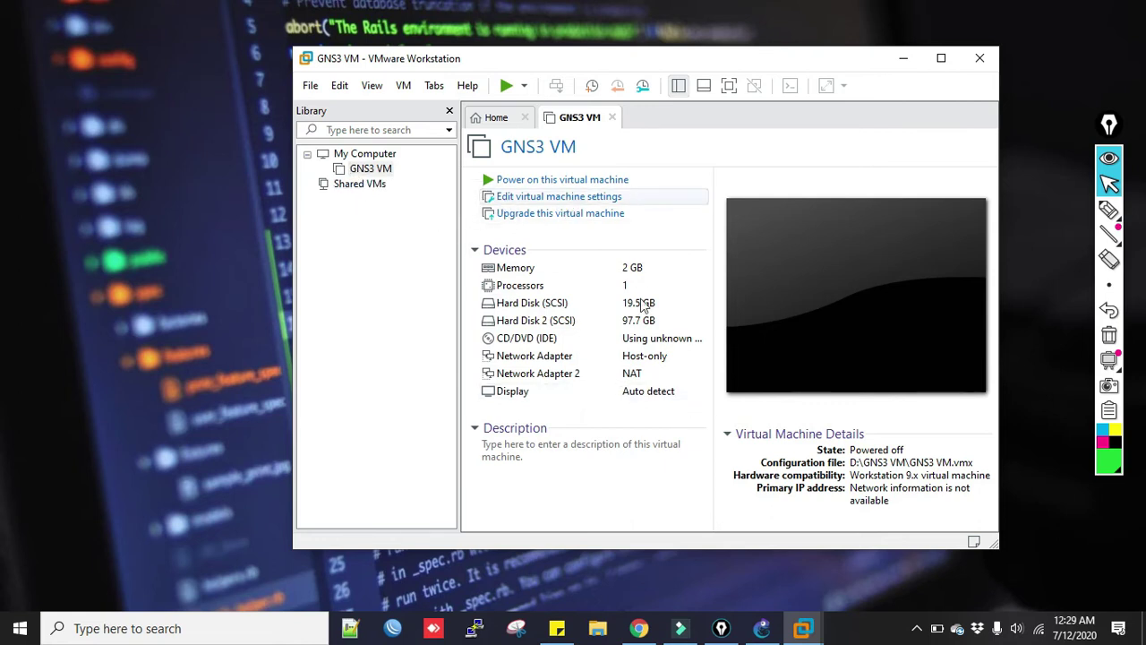
Give the GNS3 VM 4 GB memory and 2 processors with 2 cores each.
click(549, 199)
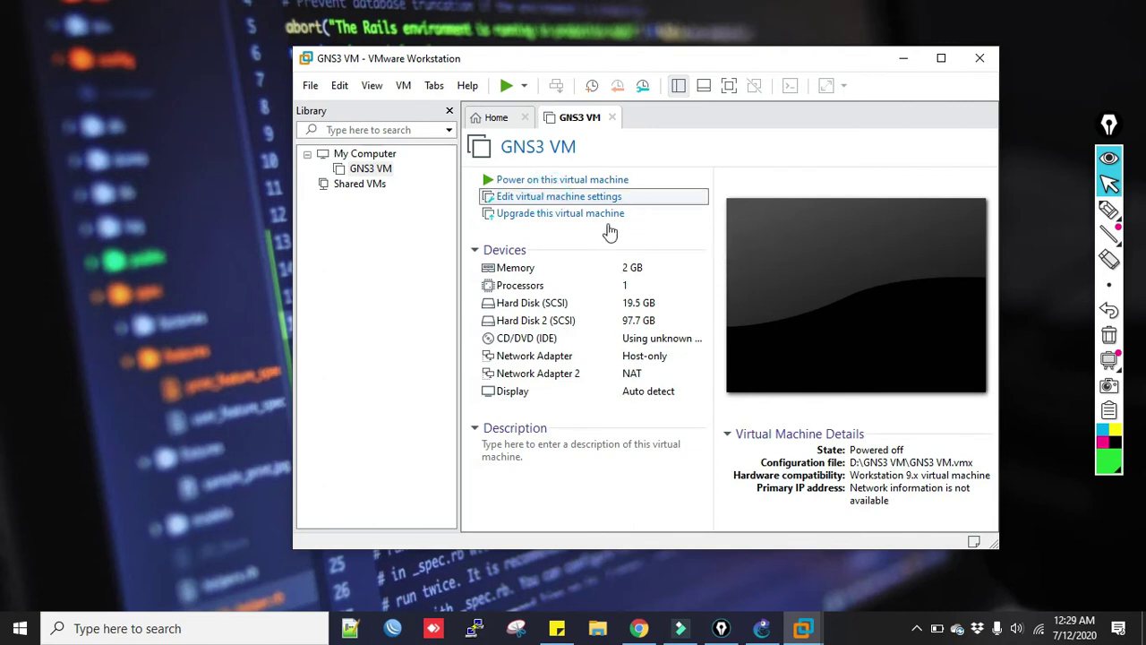
click(532, 197)
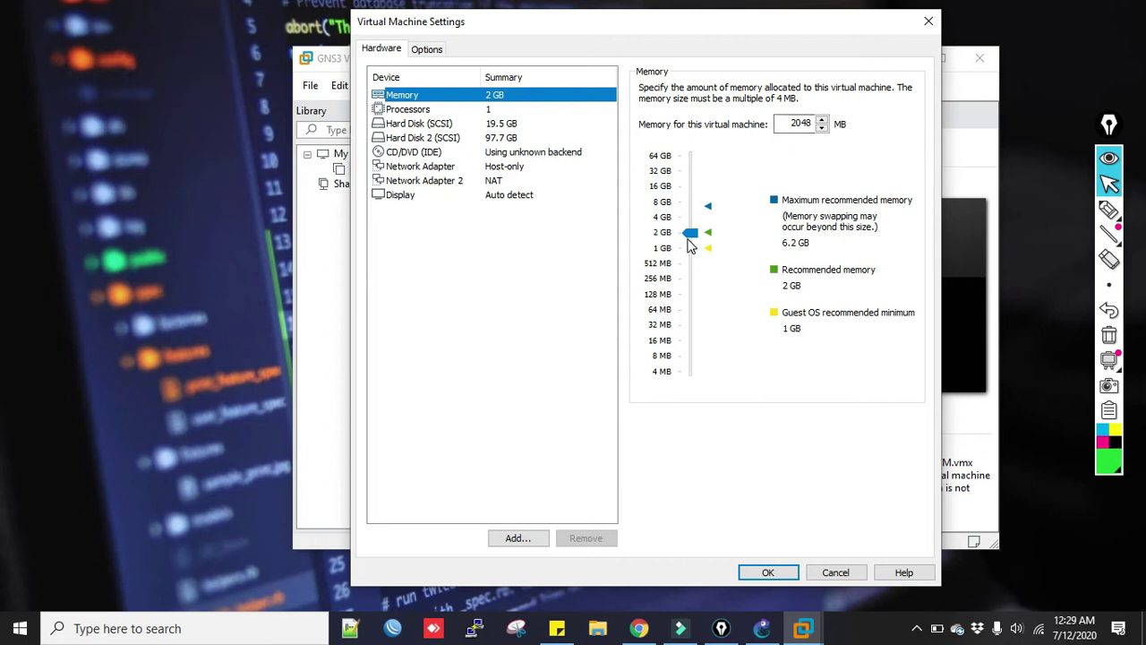
drag(690, 233, 689, 225)
click(417, 111)
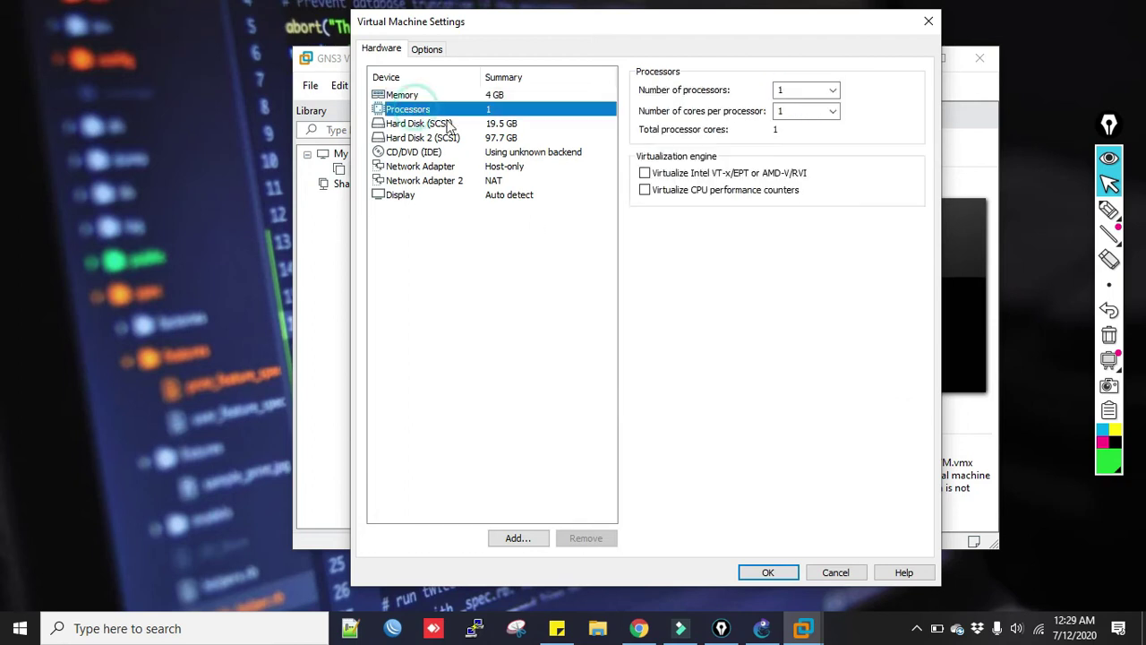
click(821, 92)
click(804, 118)
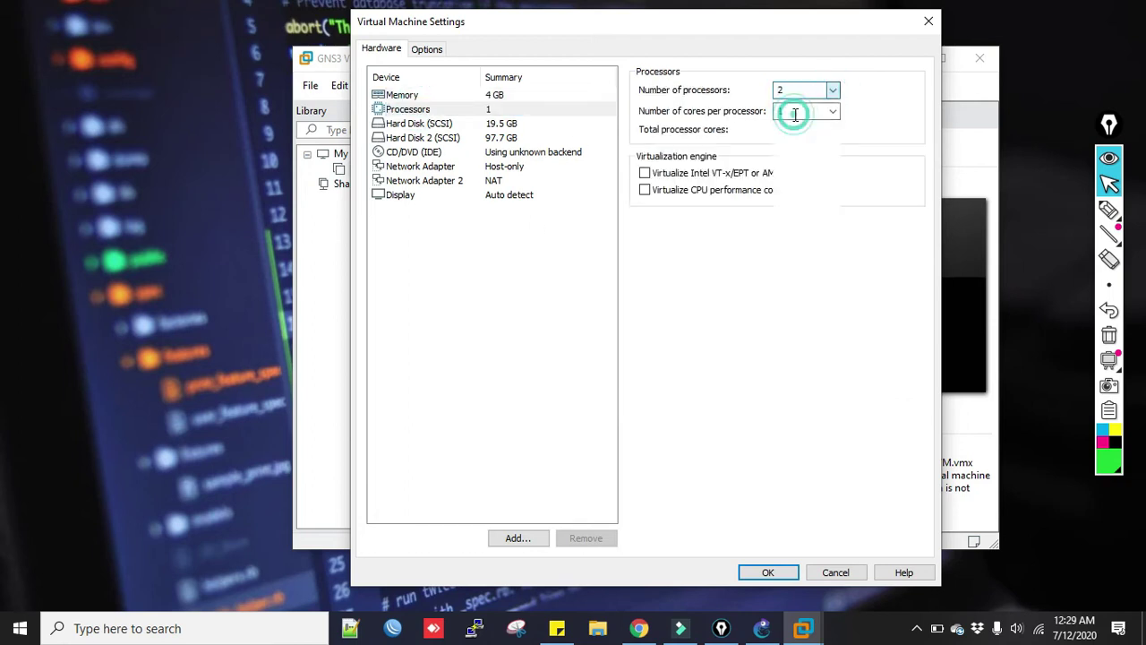
click(810, 111)
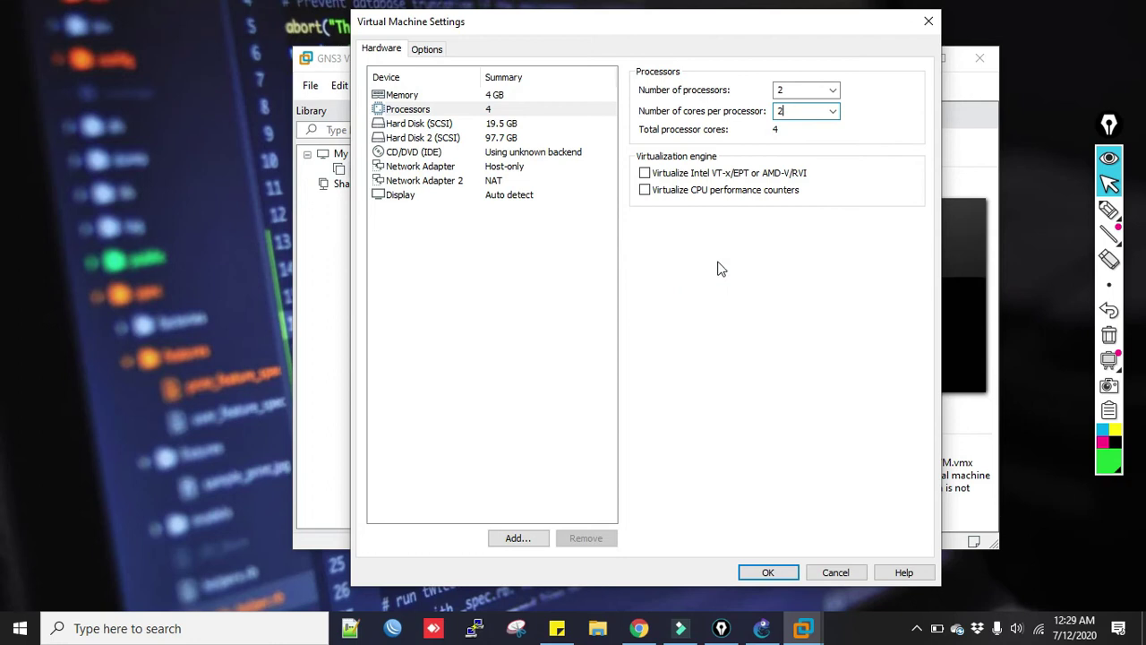
Connect the network adapter to Custom VMnet0 and save the VM settings.
click(438, 137)
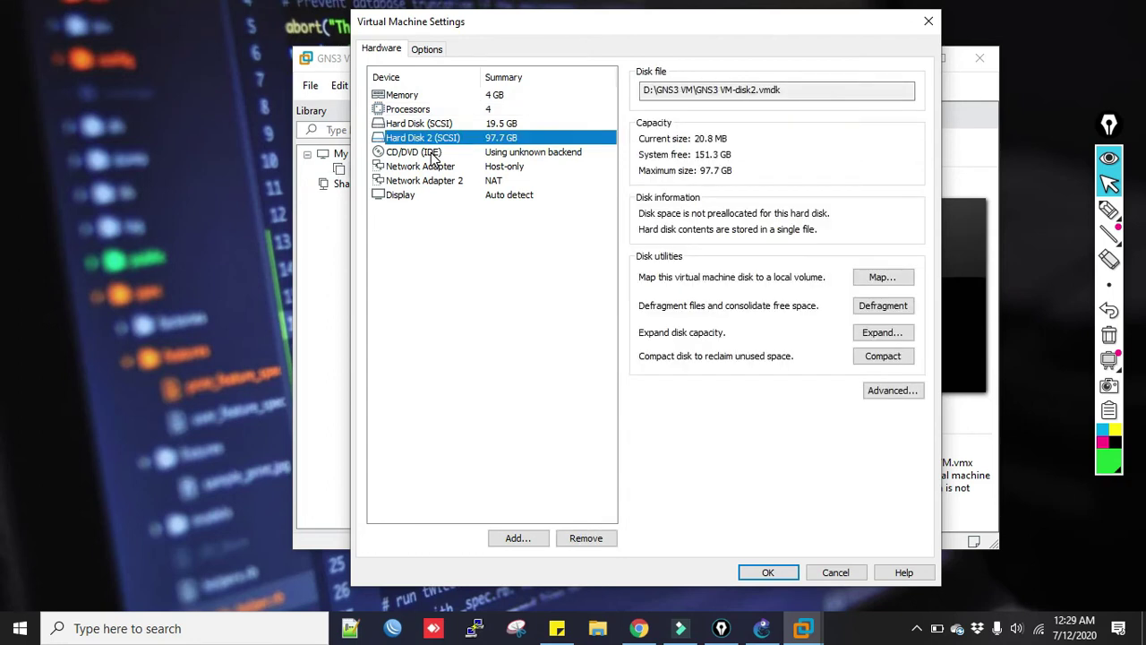
click(433, 154)
click(433, 168)
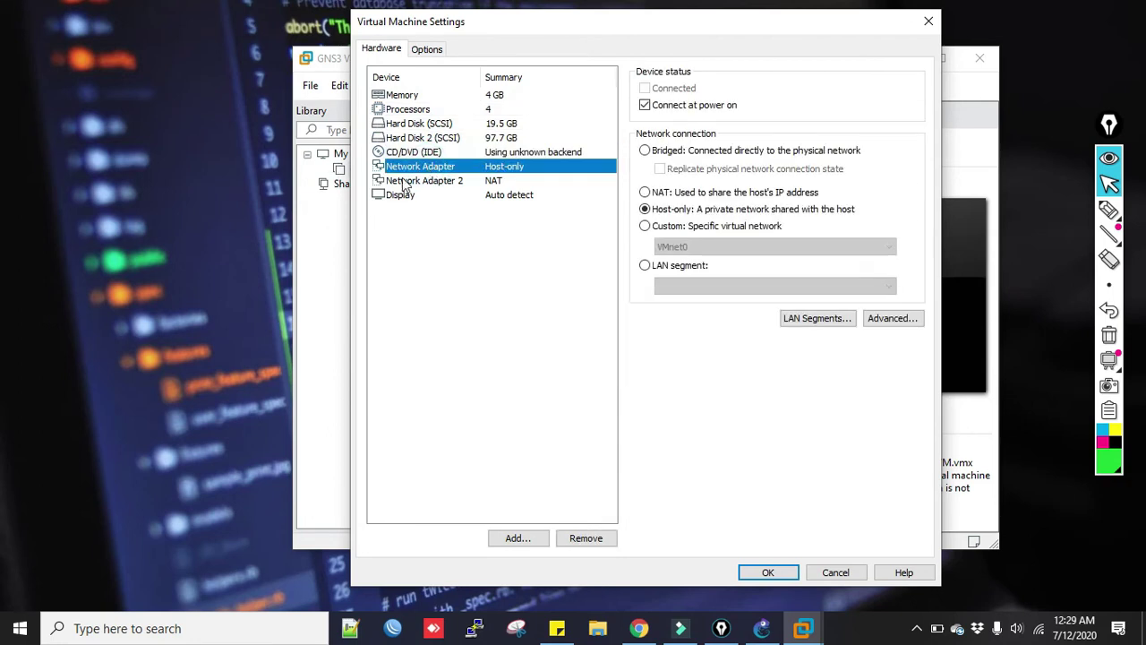
click(683, 230)
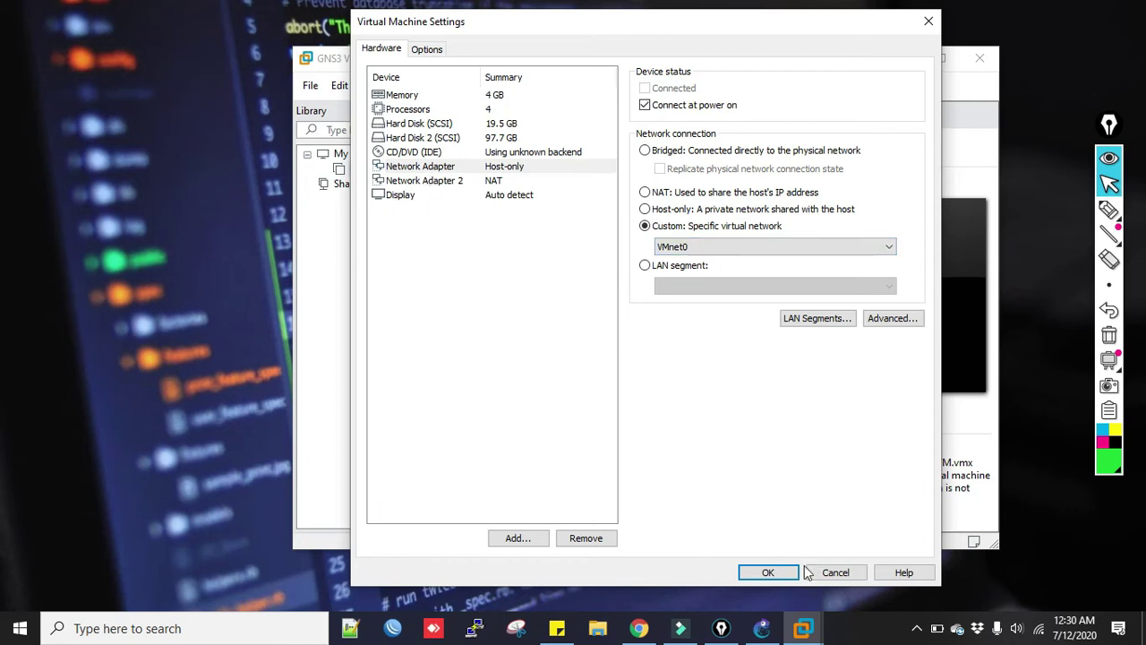
click(774, 576)
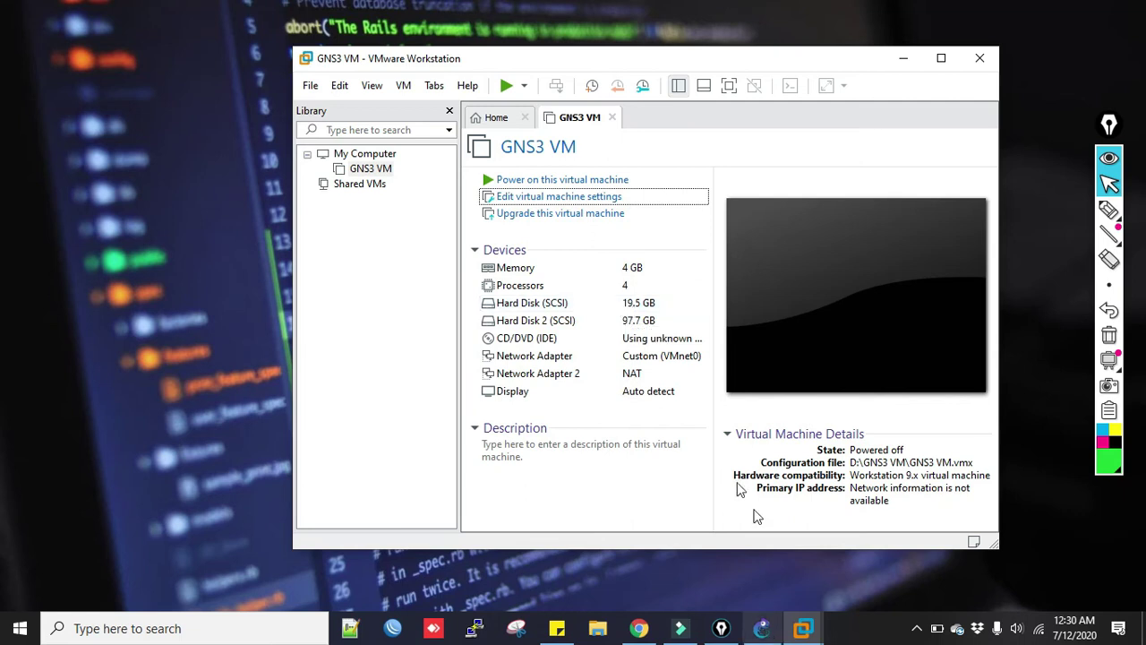
In Preferences, enable the GNS3 VM and set it to run in headless mode.
click(759, 631)
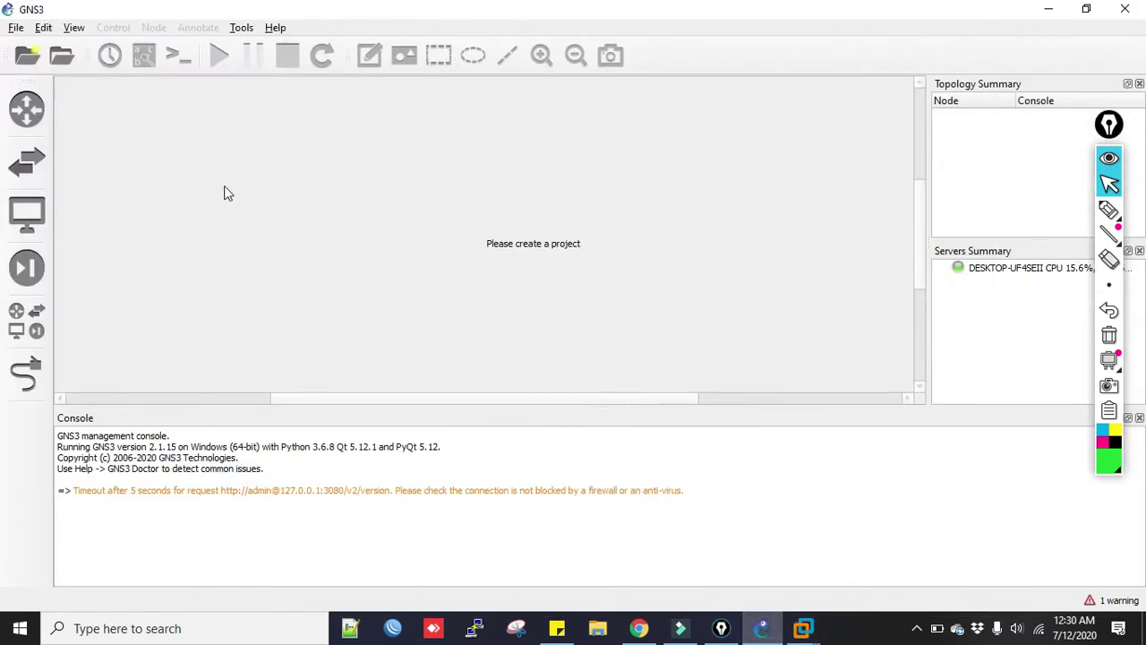
click(43, 31)
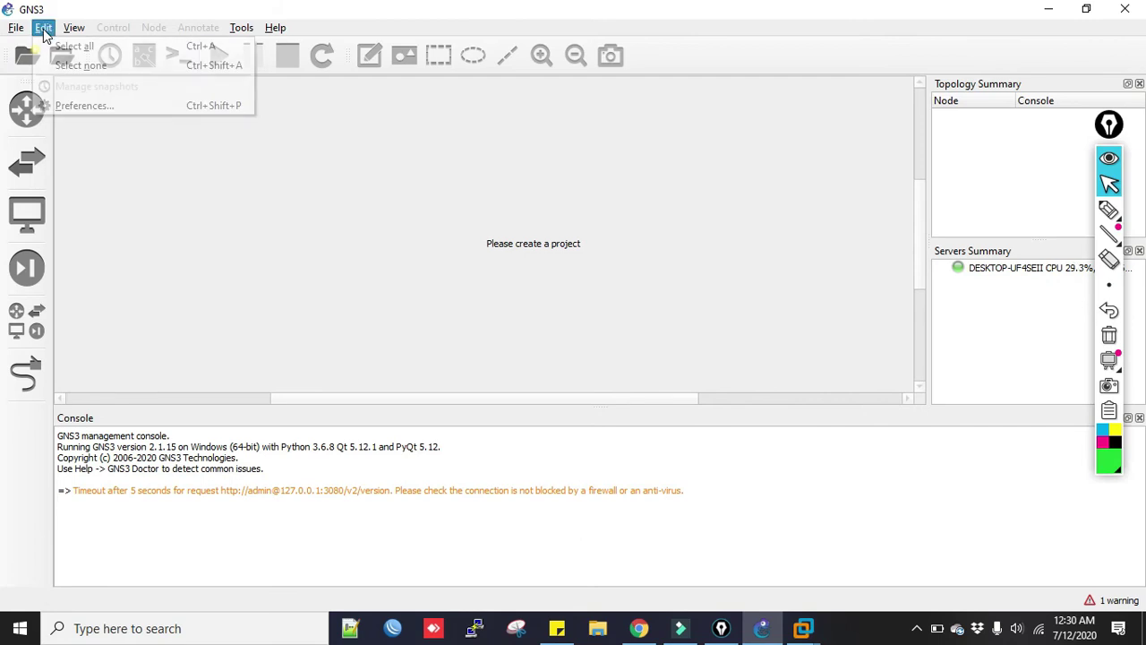
click(75, 106)
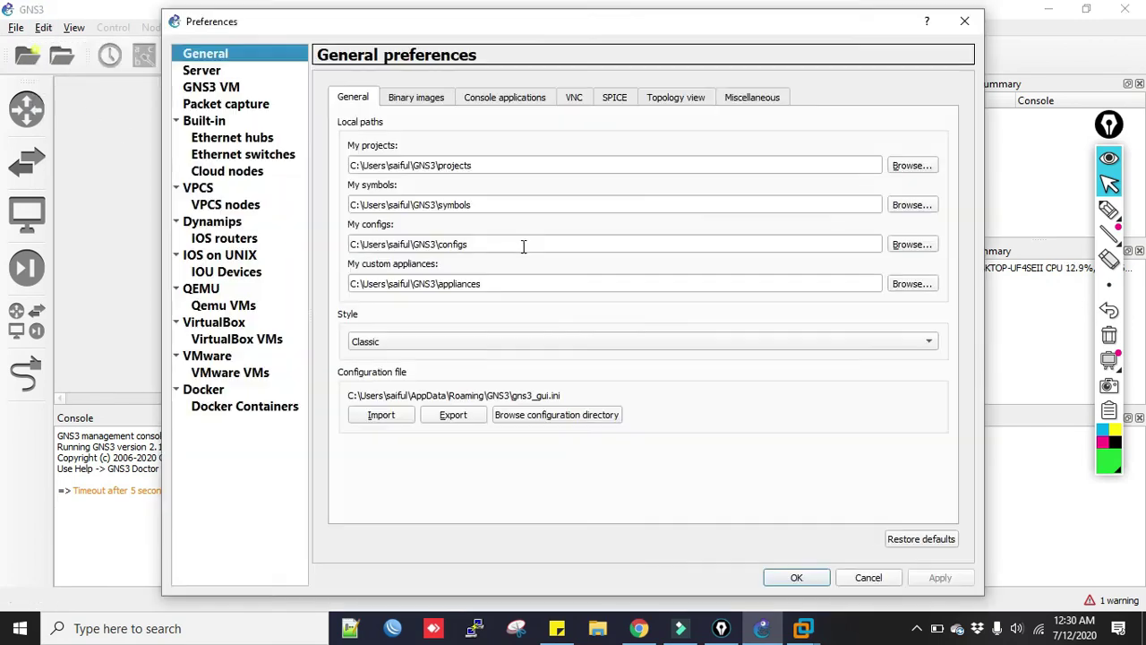
click(226, 93)
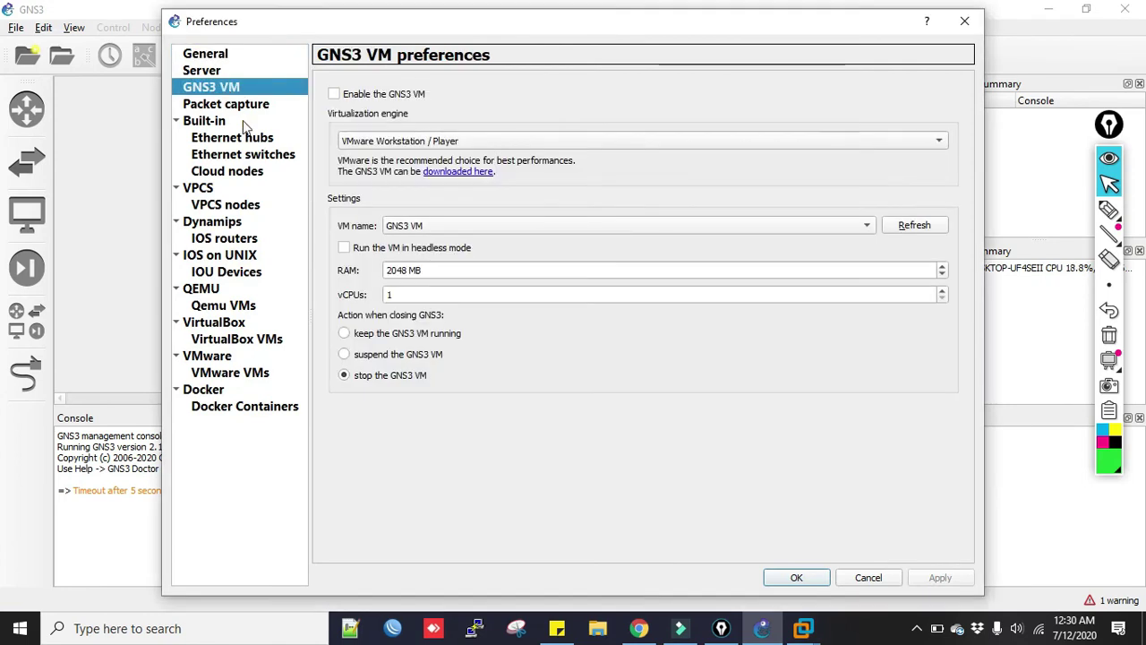
click(335, 96)
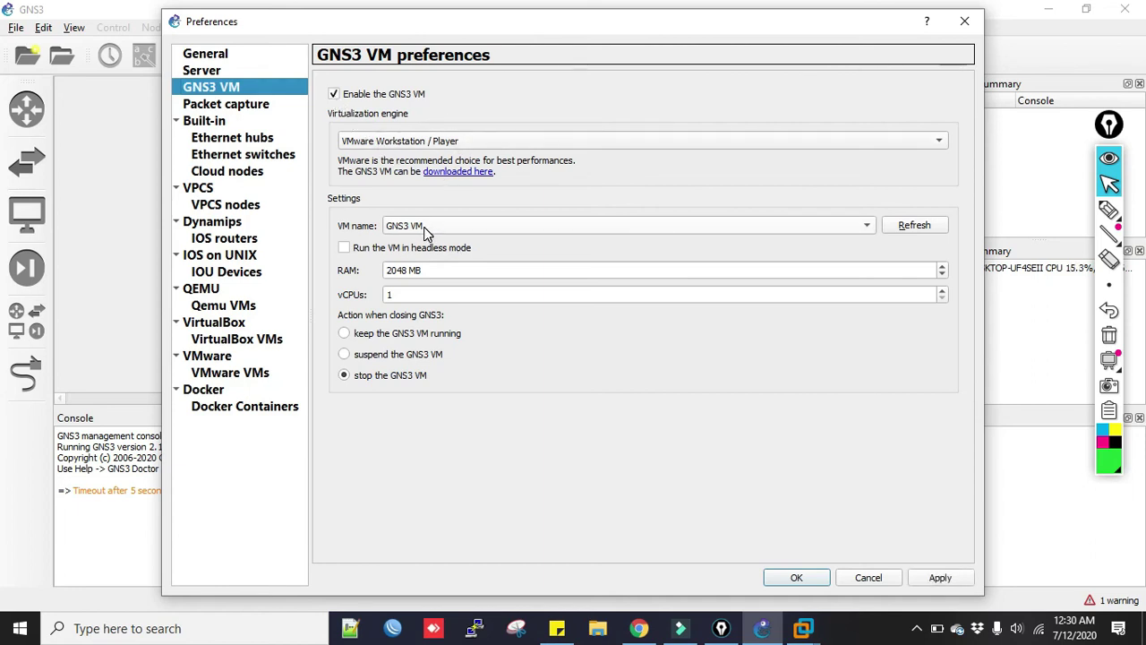
click(343, 249)
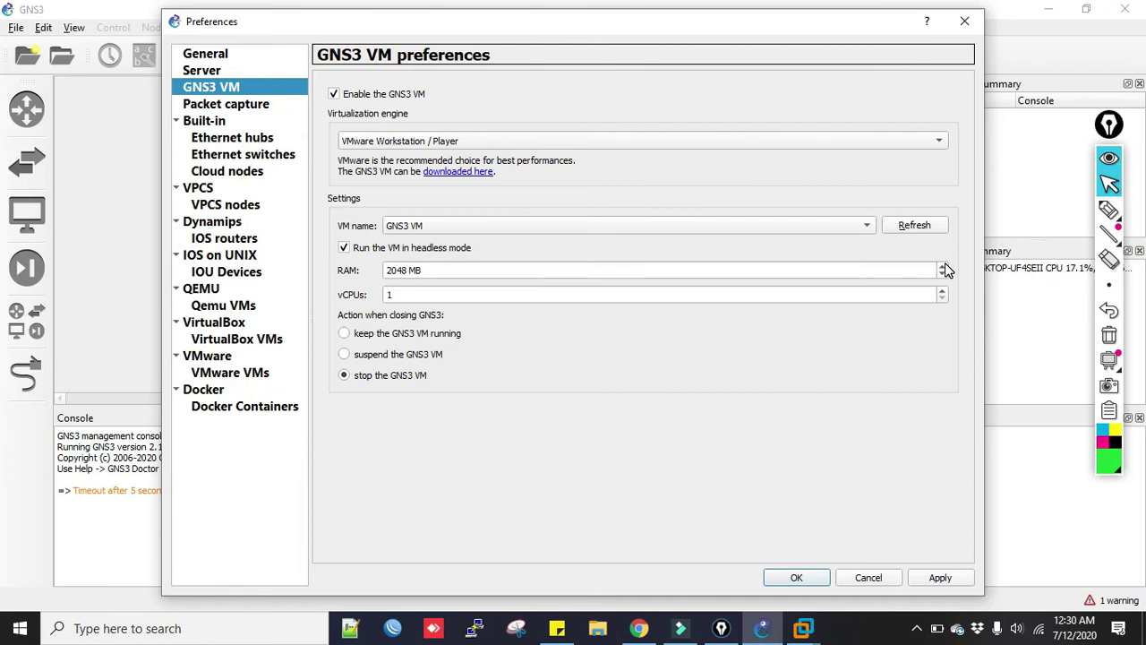
Give the GNS3 VM 4096 MB RAM and 4 vCPUs, then apply and confirm.
drag(413, 270, 378, 277)
text(4096)
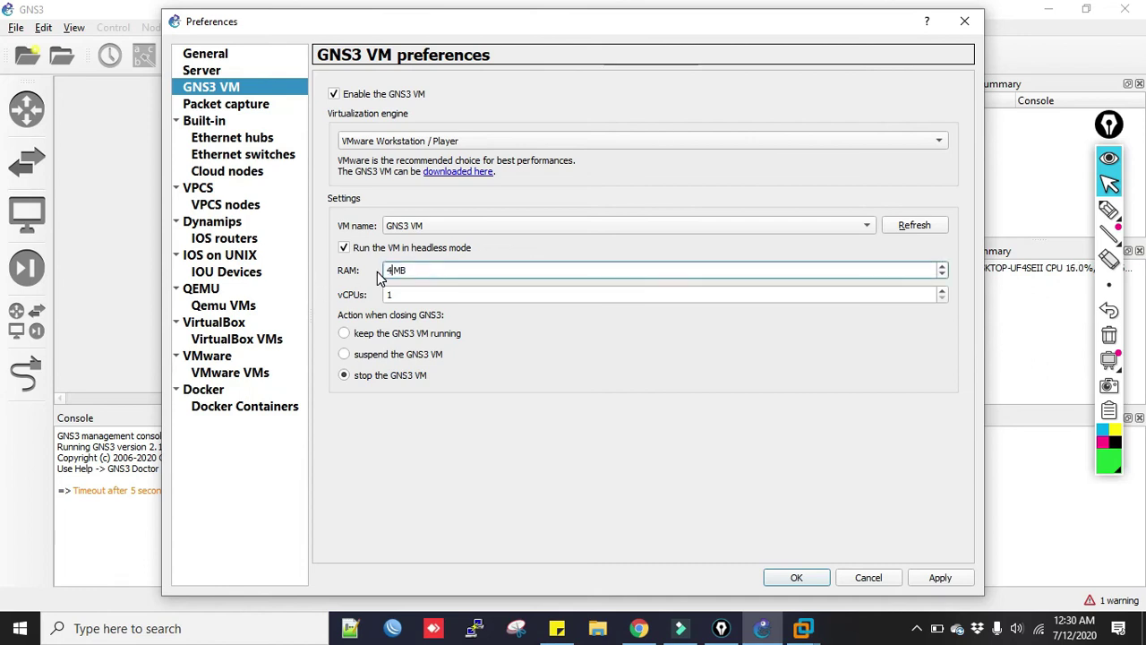
click(394, 295)
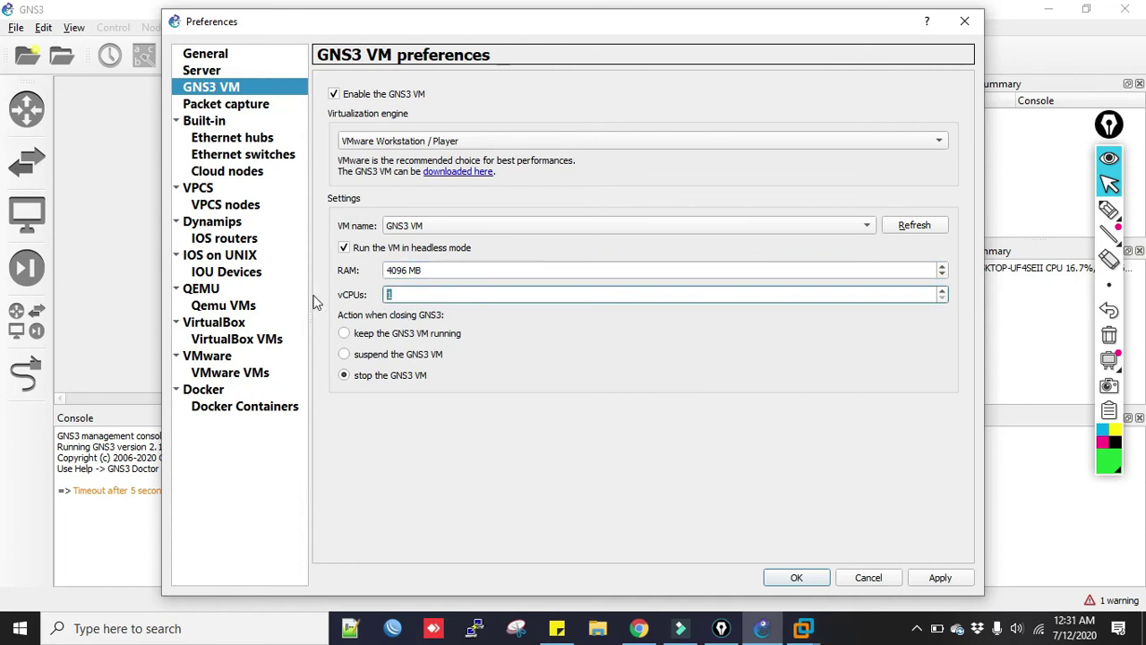
text(4)
click(926, 579)
click(796, 578)
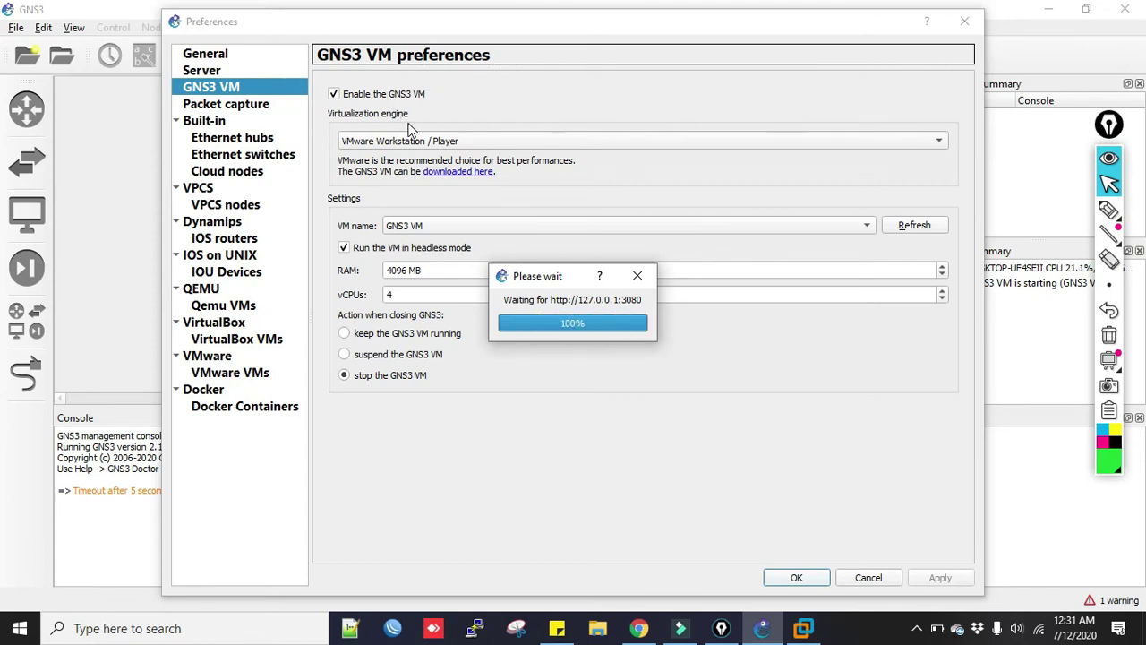
Close Preferences and check the GNS3 VM server's connection in Servers Summary.
click(965, 21)
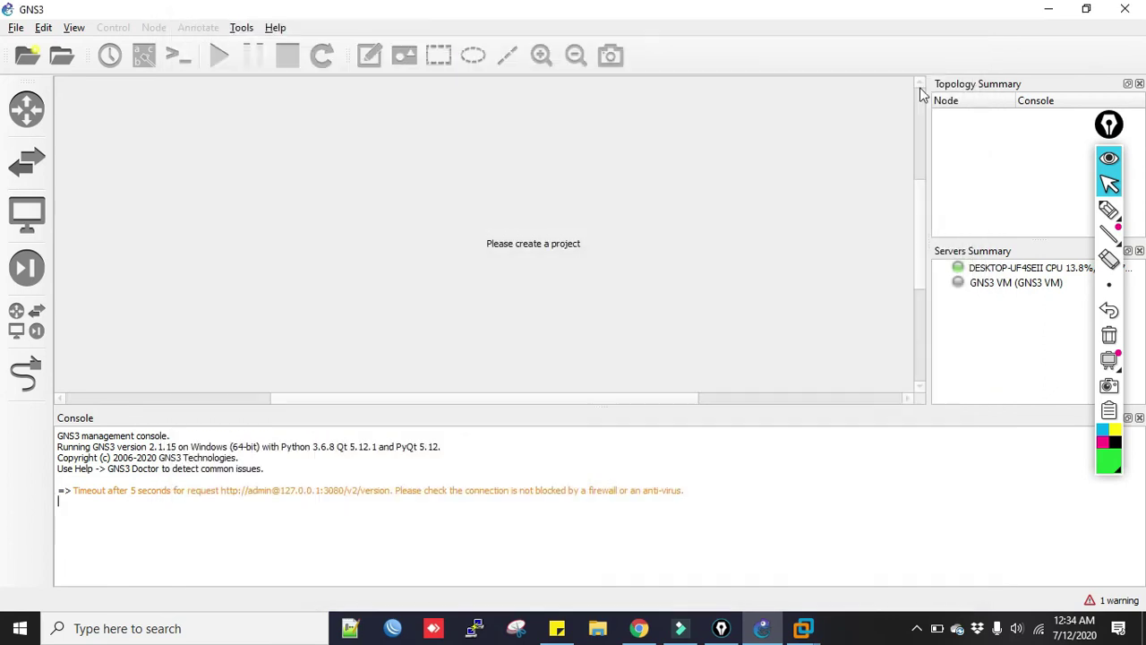
click(1012, 282)
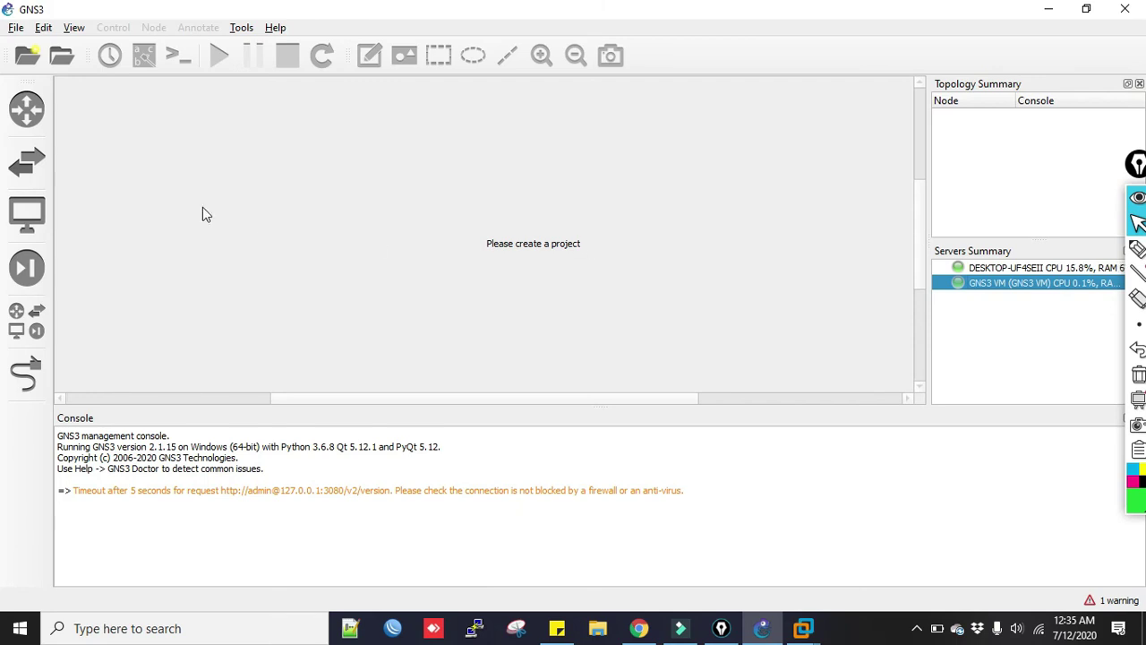
Start a new Qemu VM template set to run on the GNS3 VM.
click(36, 25)
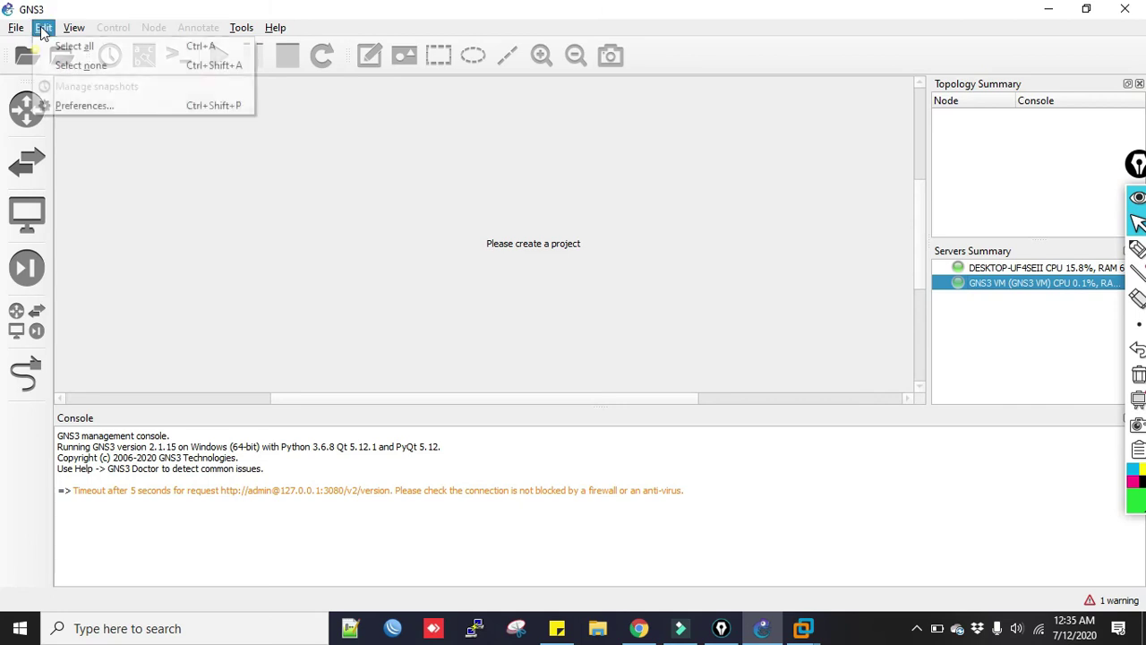
click(63, 111)
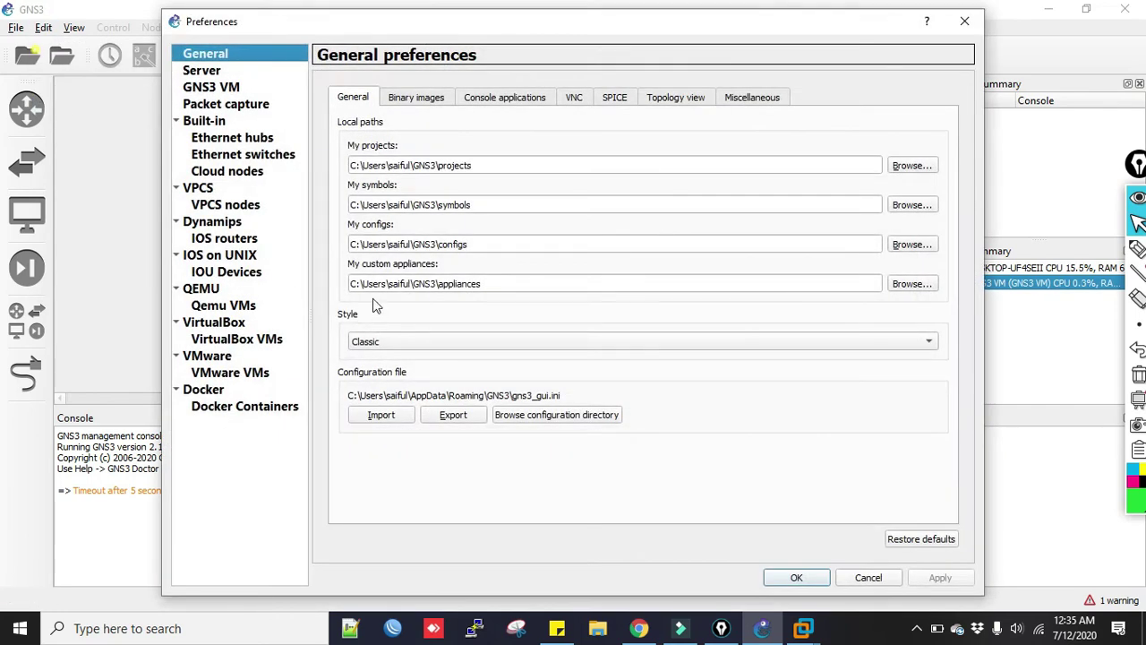
click(215, 306)
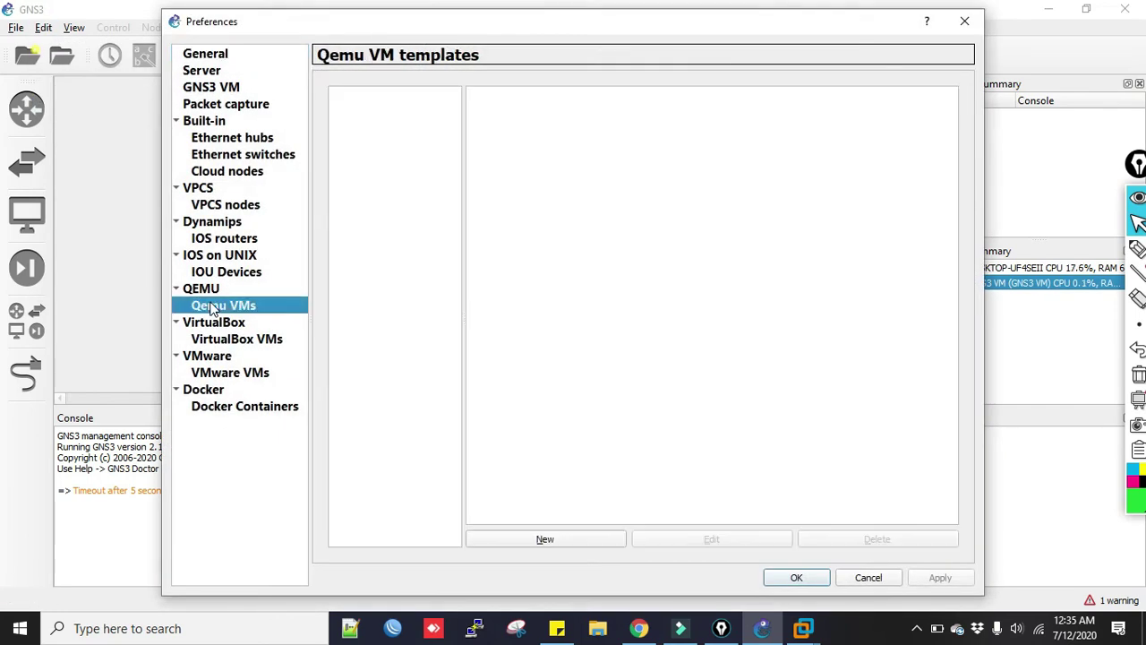
click(583, 542)
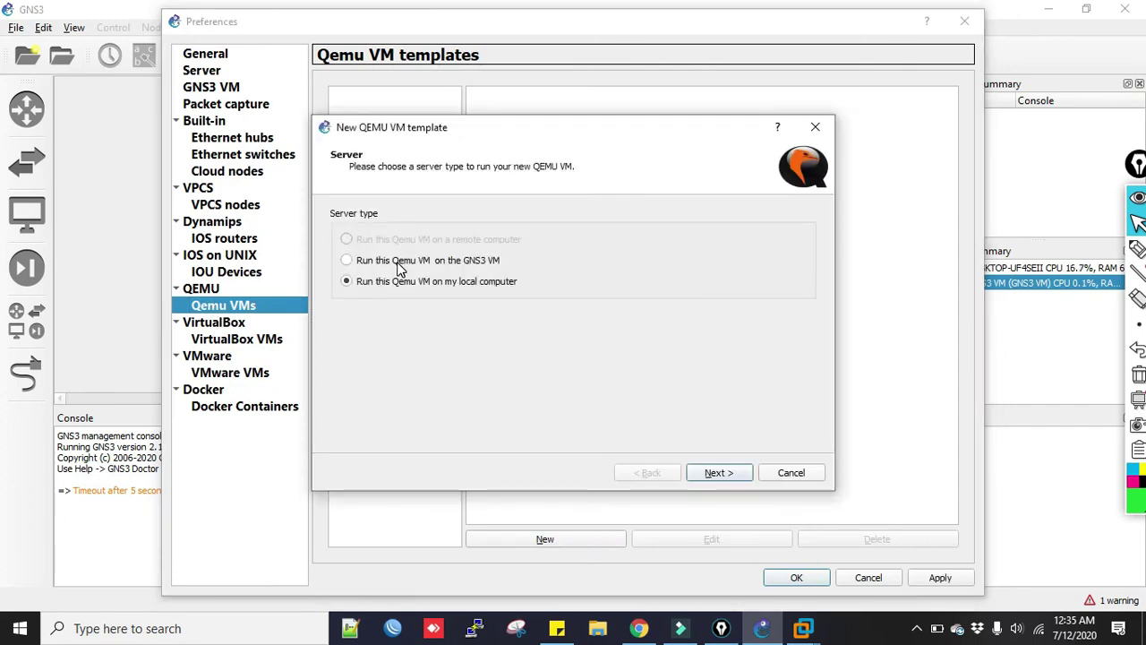
click(390, 260)
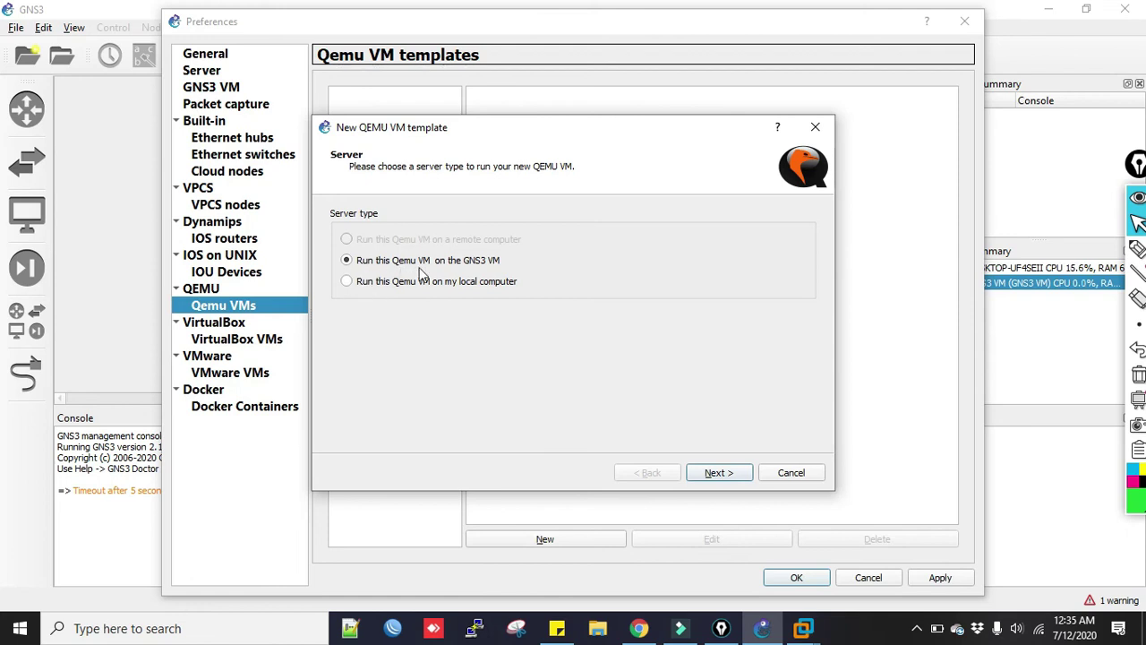
click(719, 472)
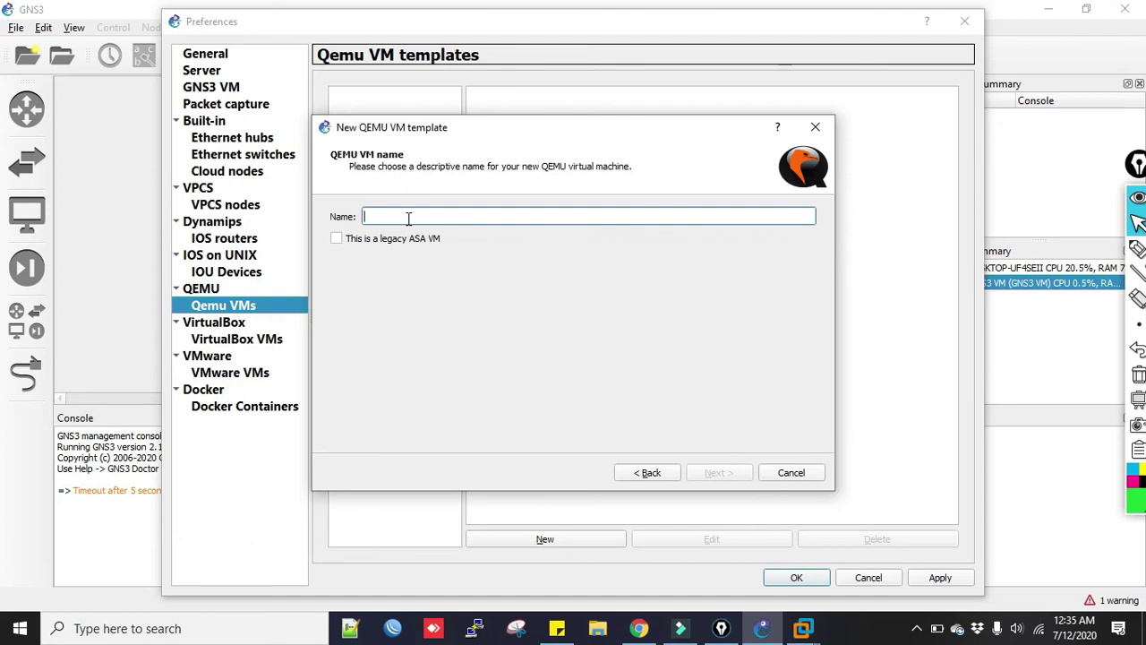
Name the template JuniperVMX and keep the default QEMU binary and 256 MB RAM.
text(Junio)
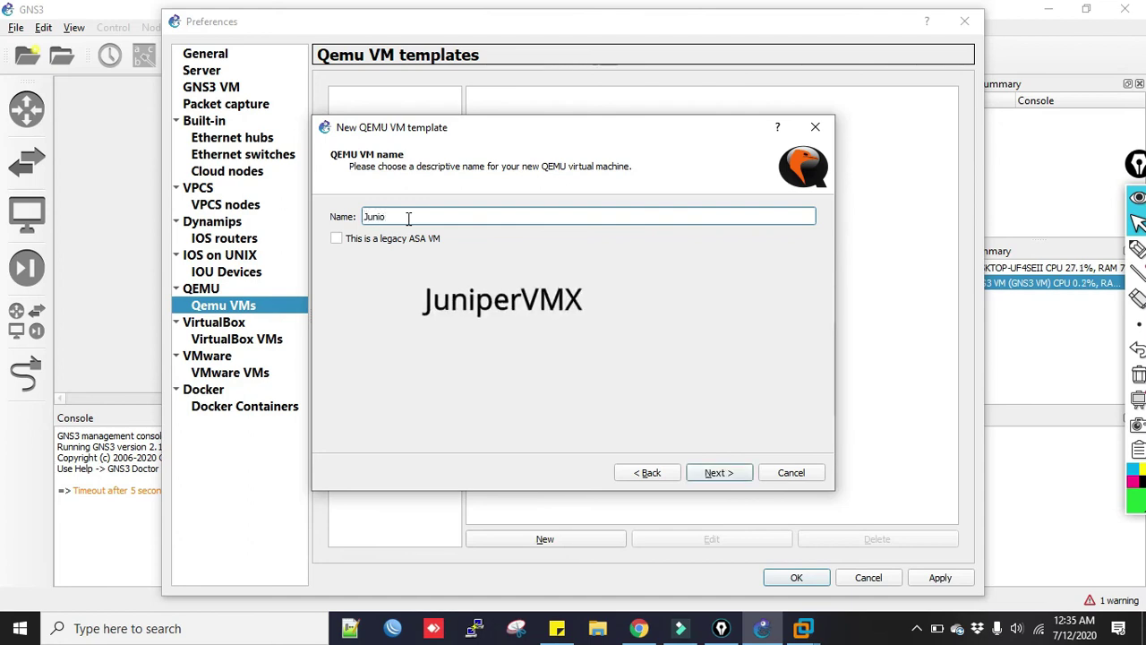
key(BackSpace)
text(perVMX)
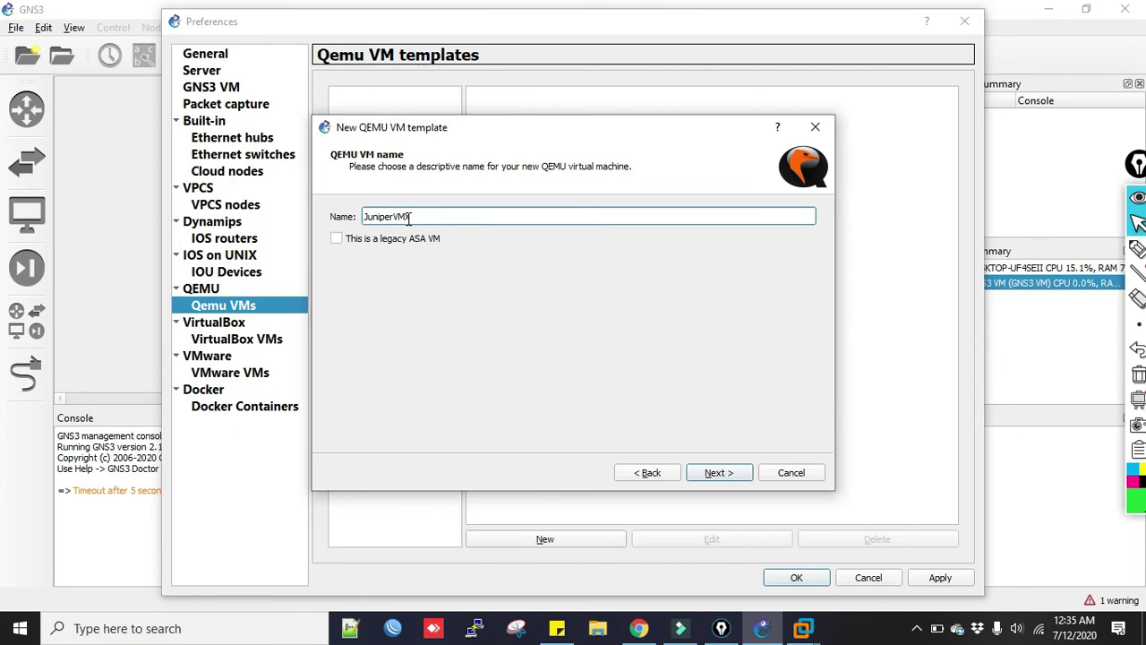
click(717, 475)
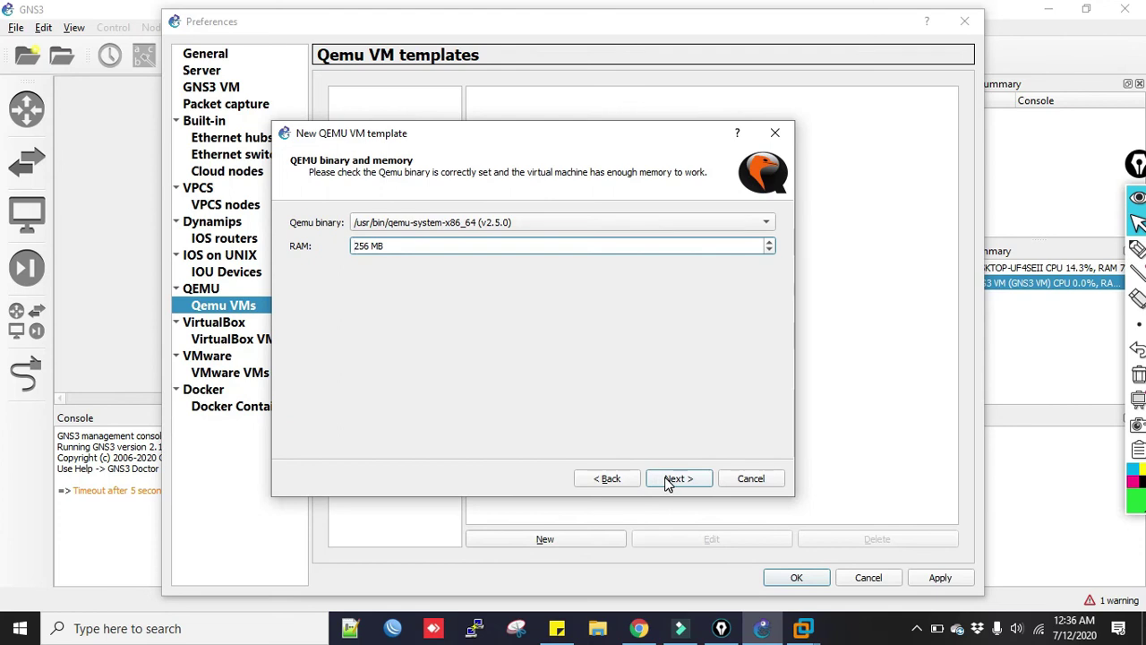
click(666, 481)
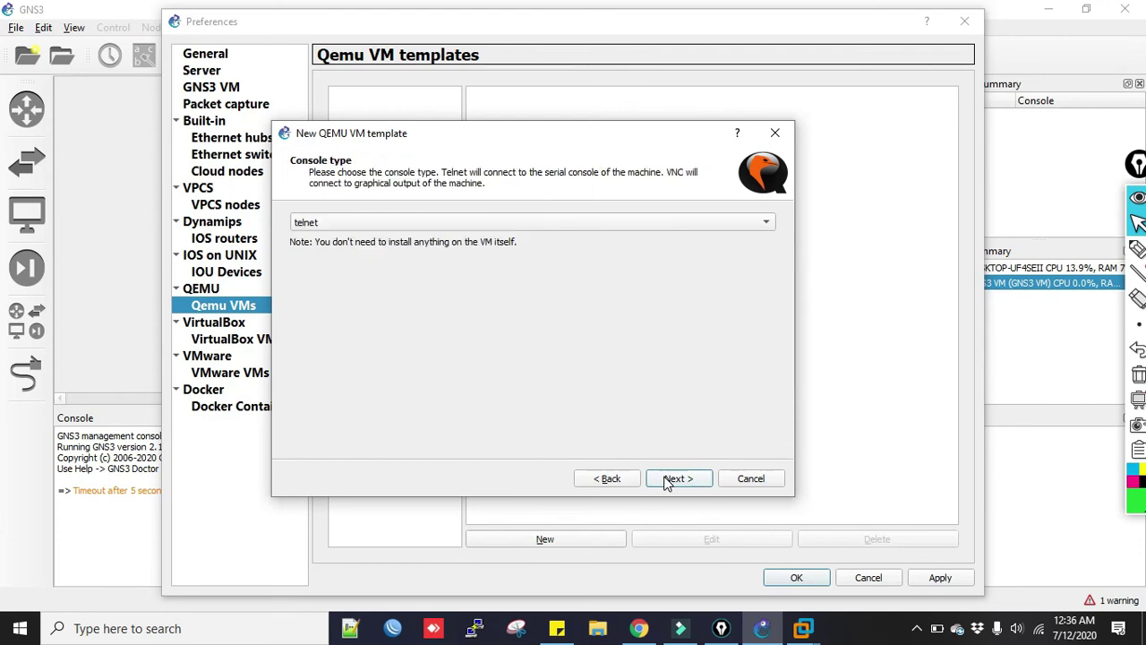
Use jinstall-vmx-14.1R1.10-domestic.img from E:\Networking tools as the disk image and finish the template.
click(677, 478)
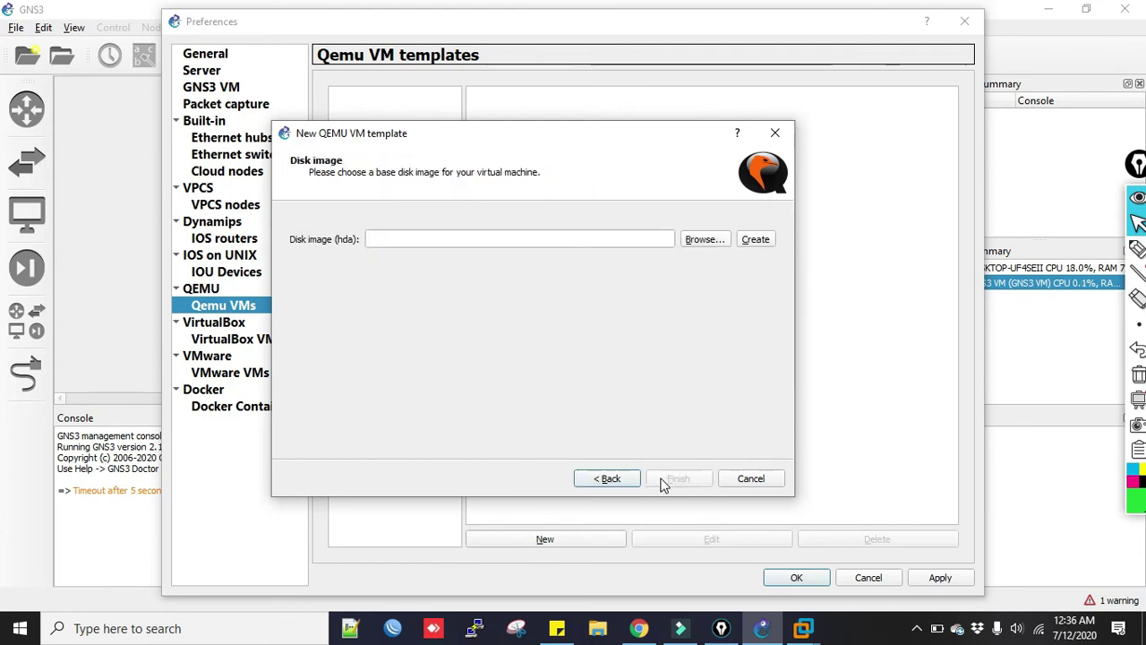
click(402, 238)
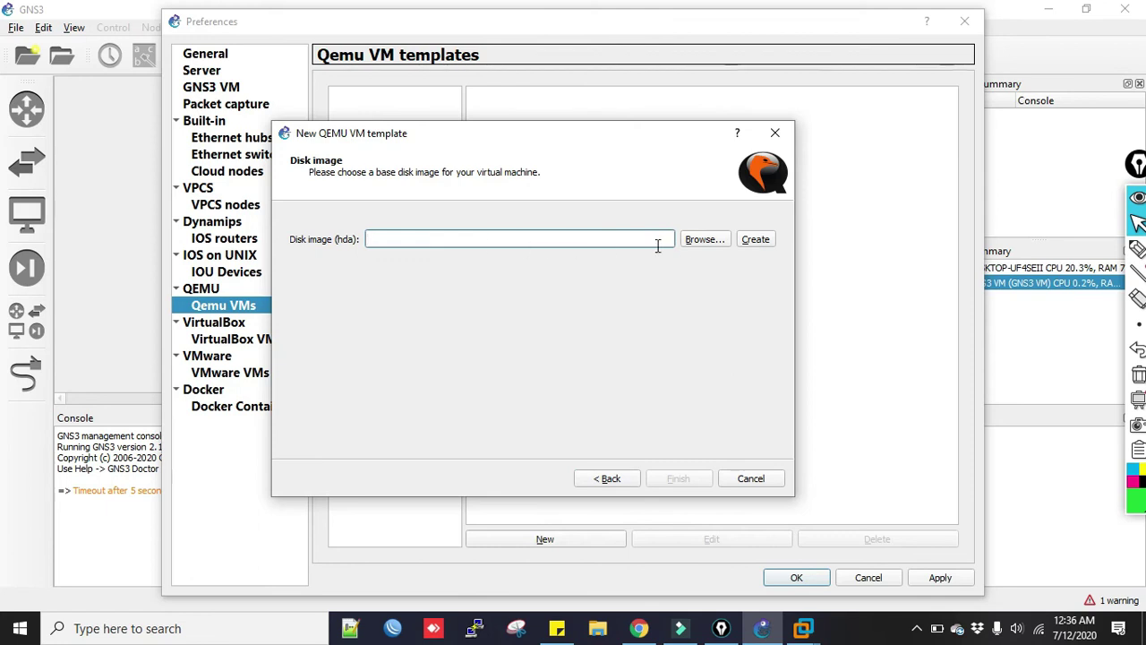
click(707, 239)
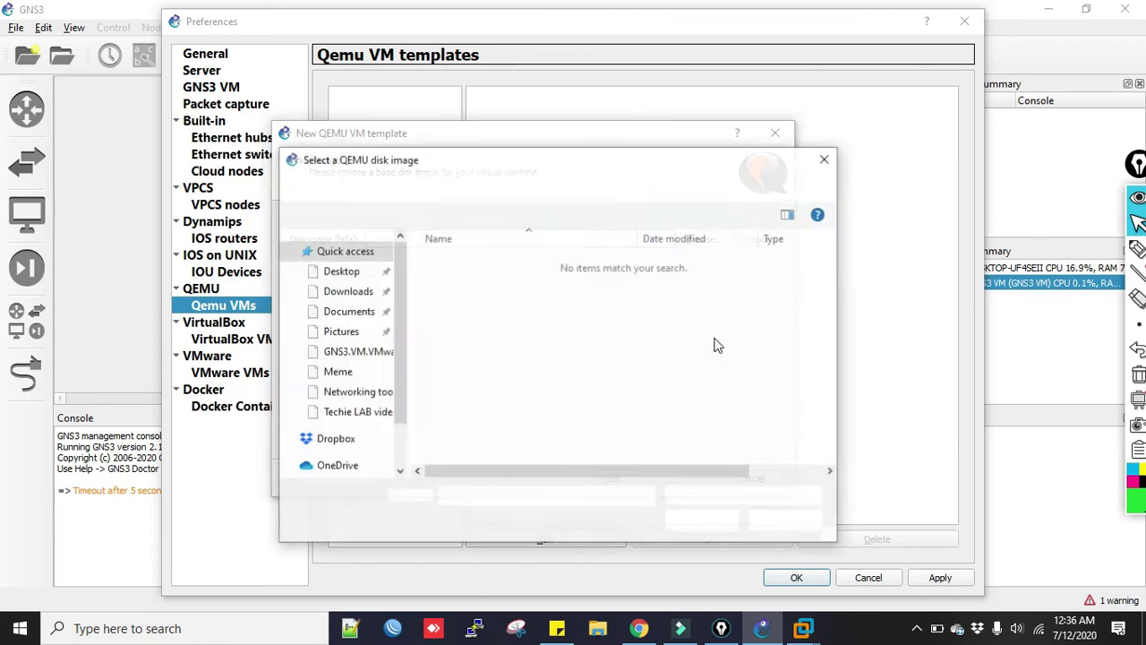
click(353, 419)
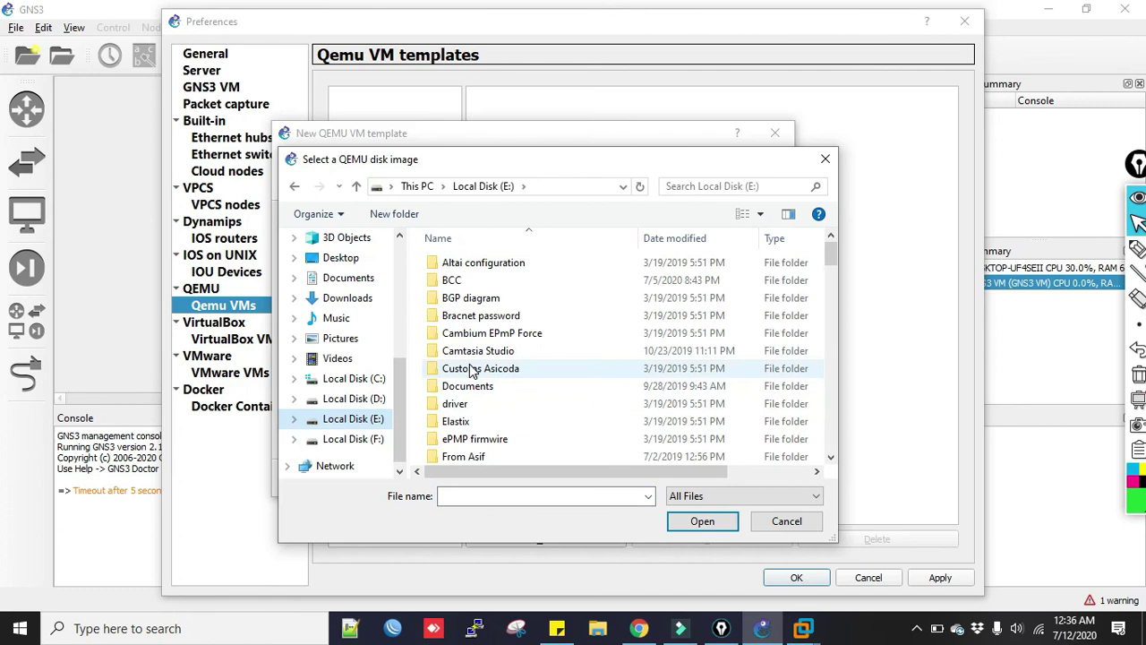
scroll(472, 370, down, 5)
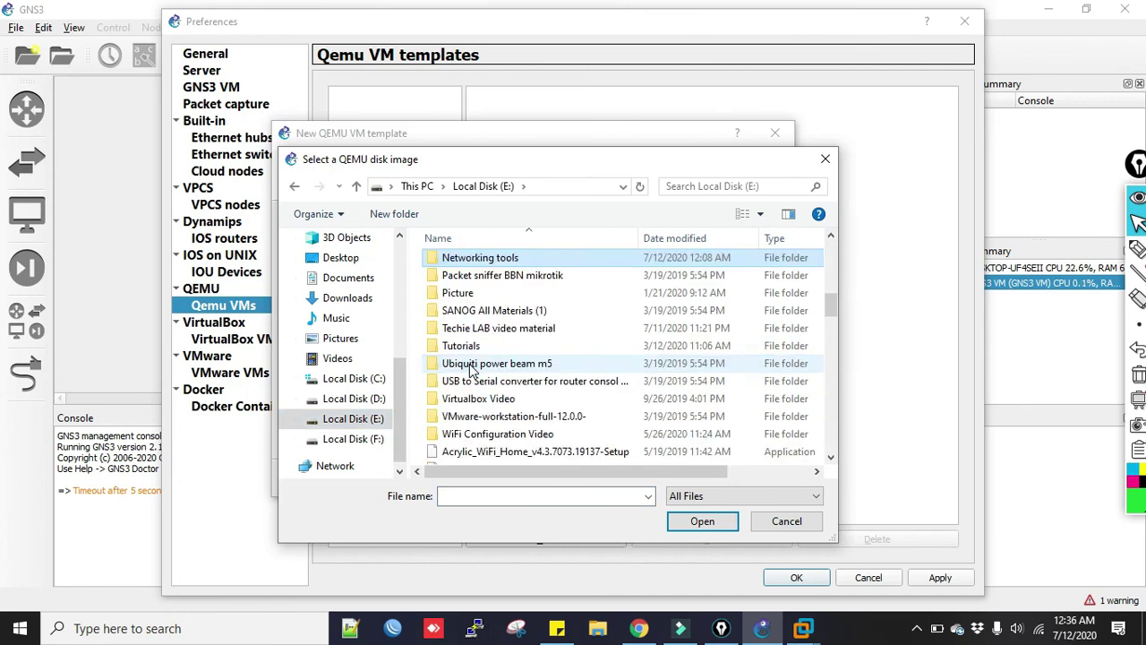
double_click(475, 259)
click(472, 352)
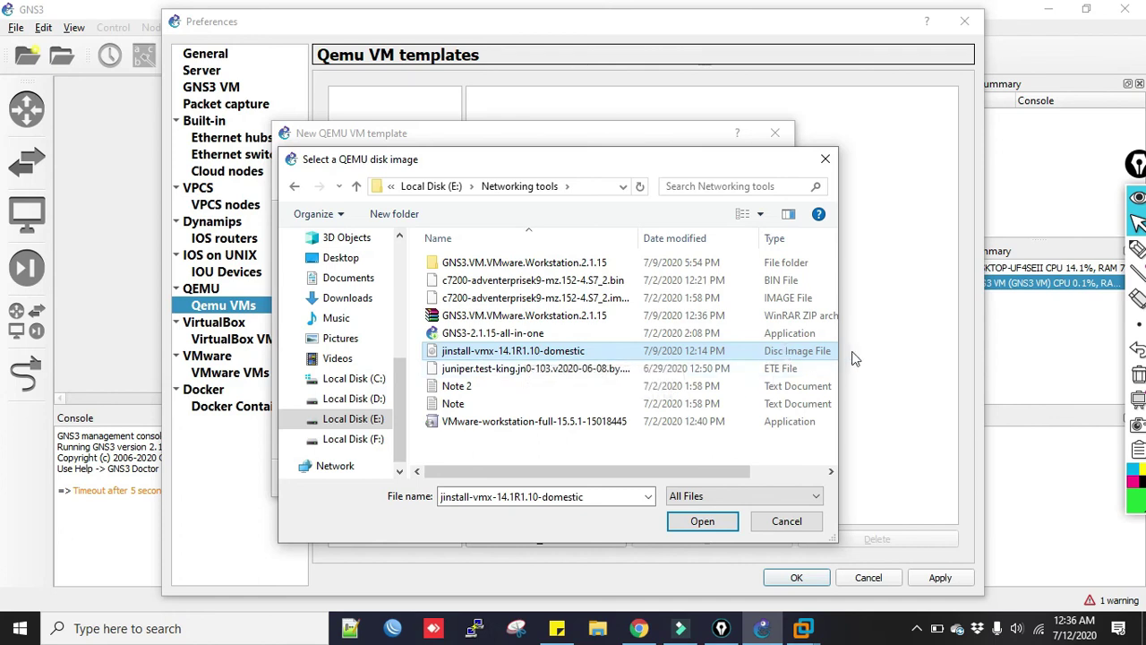
click(700, 522)
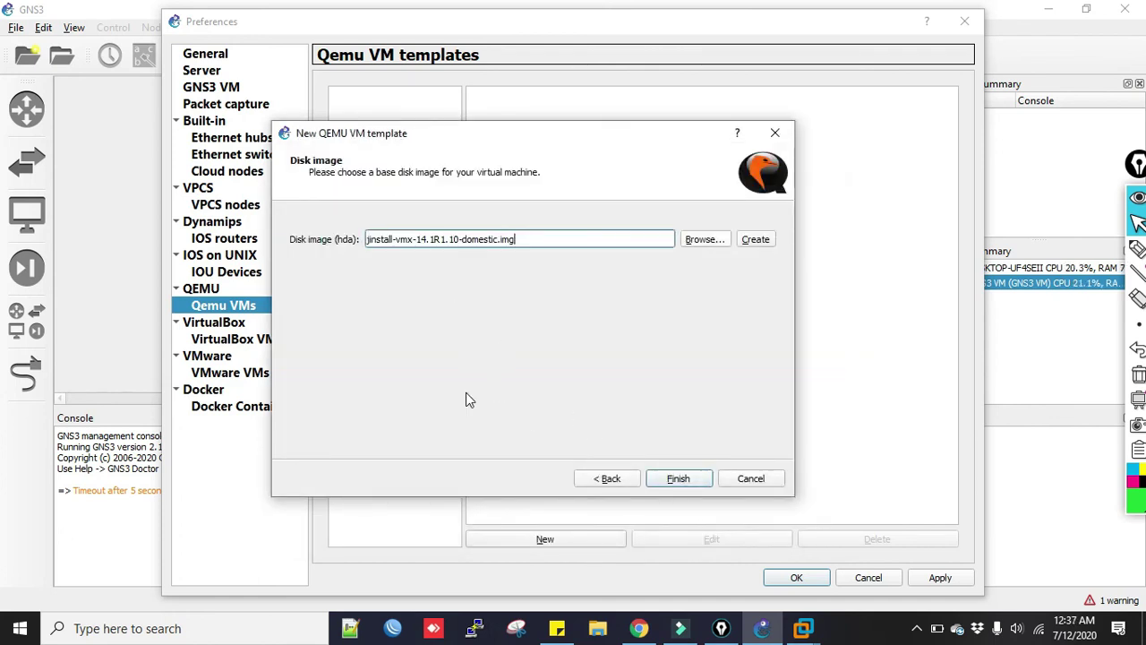
click(673, 480)
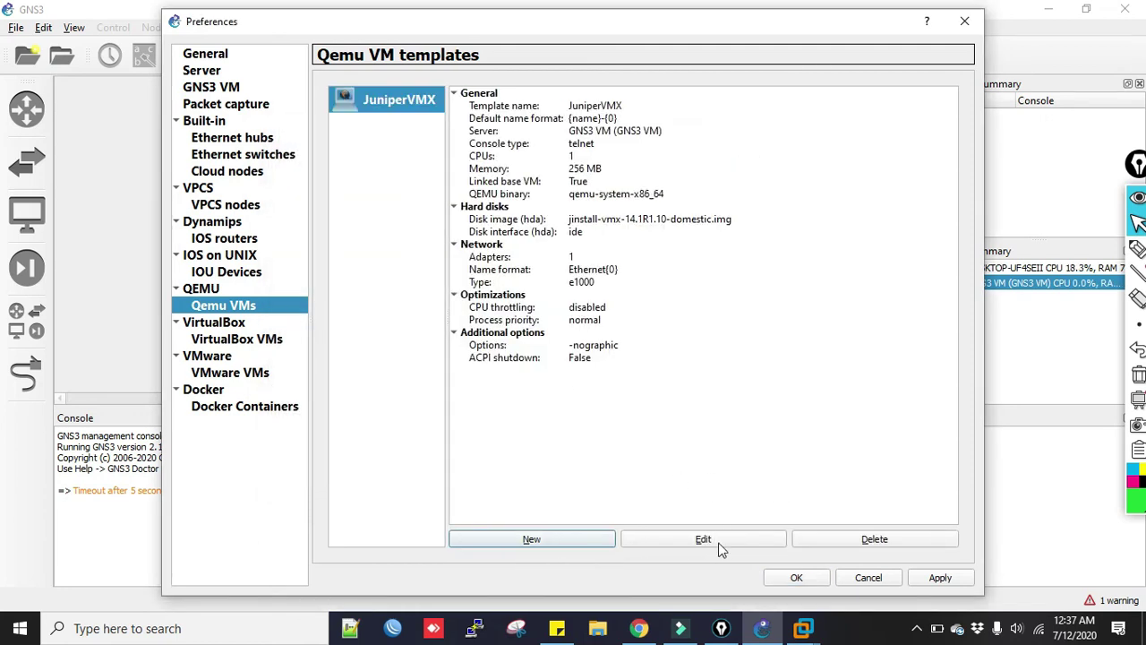
Edit the JuniperVMX template and set its network adapters to 6.
click(721, 540)
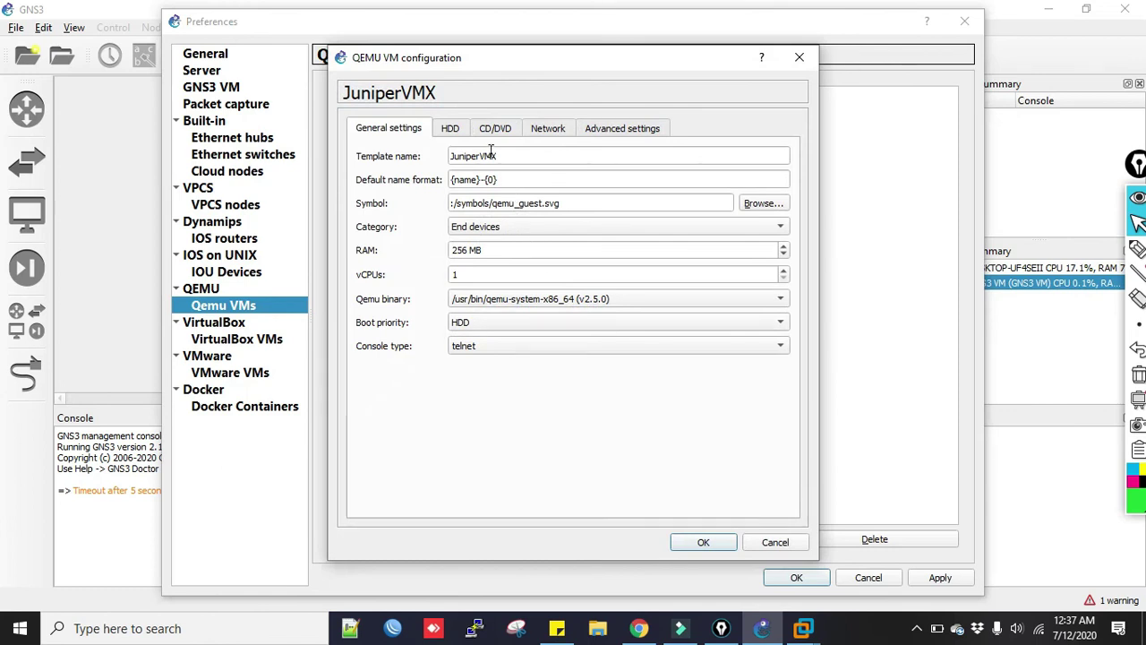
click(543, 129)
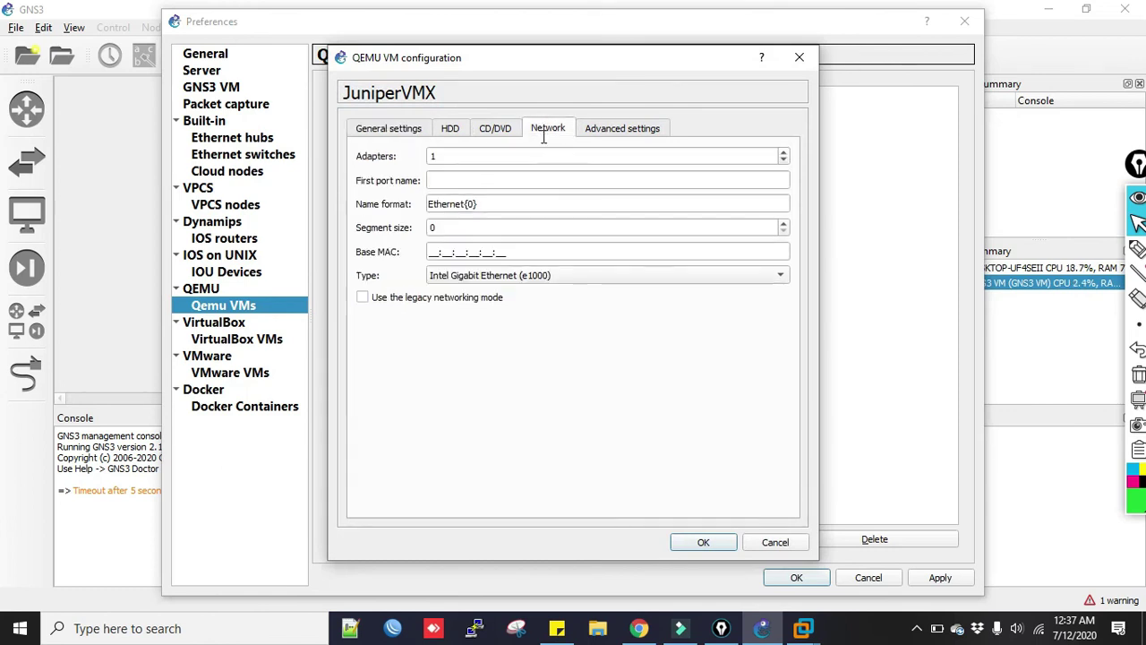
drag(457, 158, 392, 150)
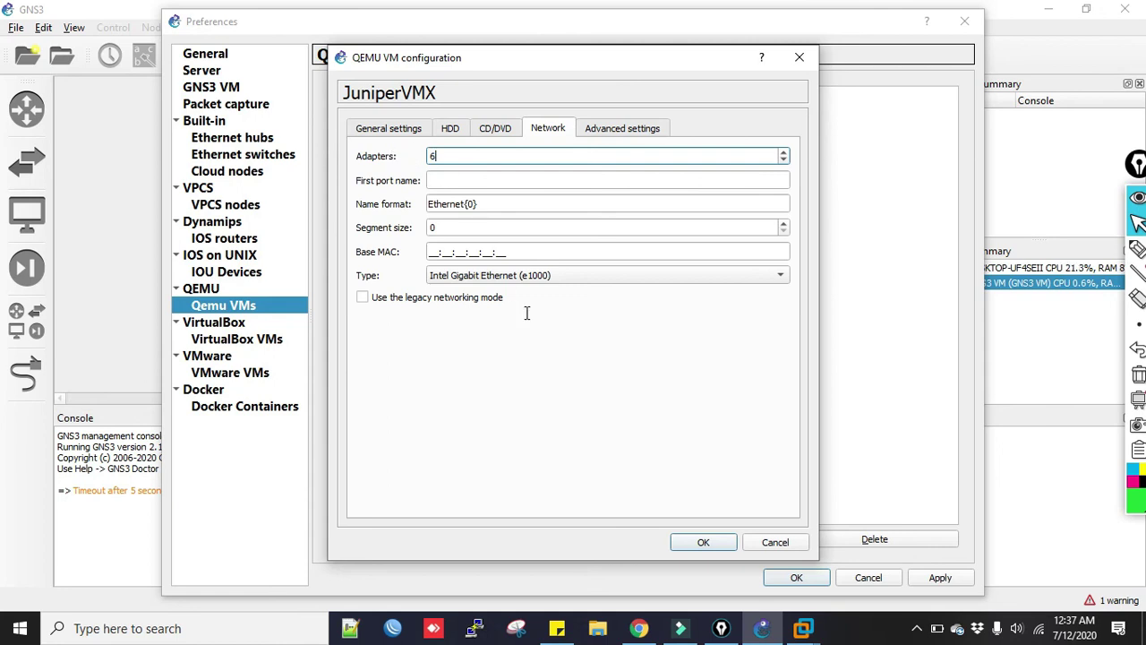
Give the JuniperVMX template the router symbol, save it, and close Preferences.
click(403, 131)
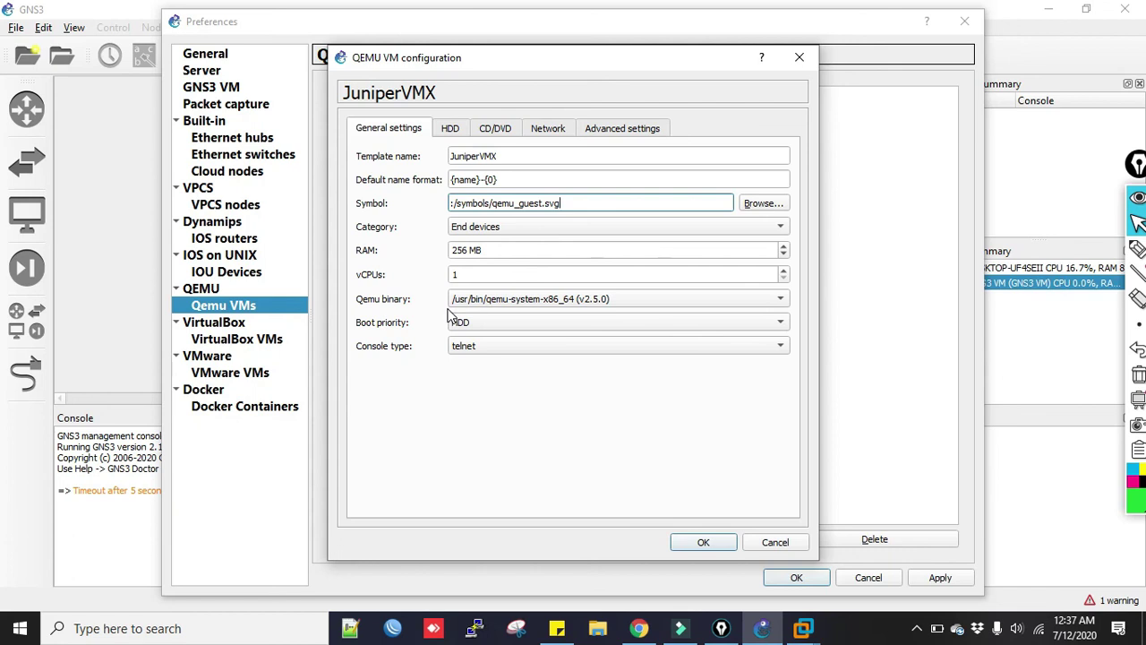
click(752, 208)
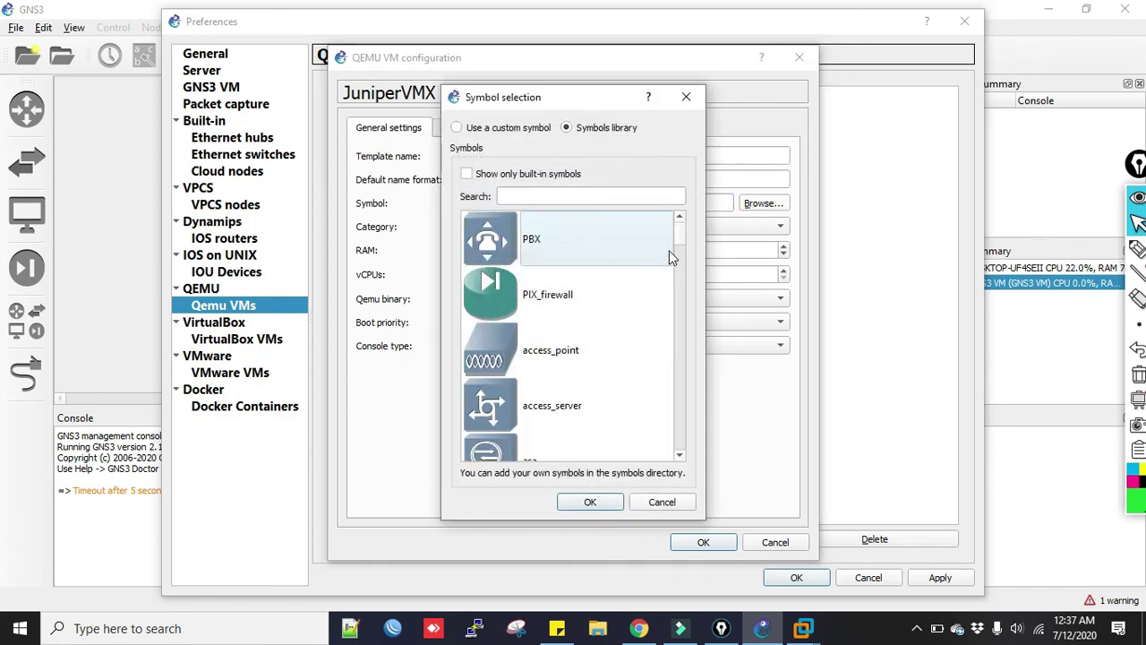
scroll(683, 242, down, 15)
click(545, 295)
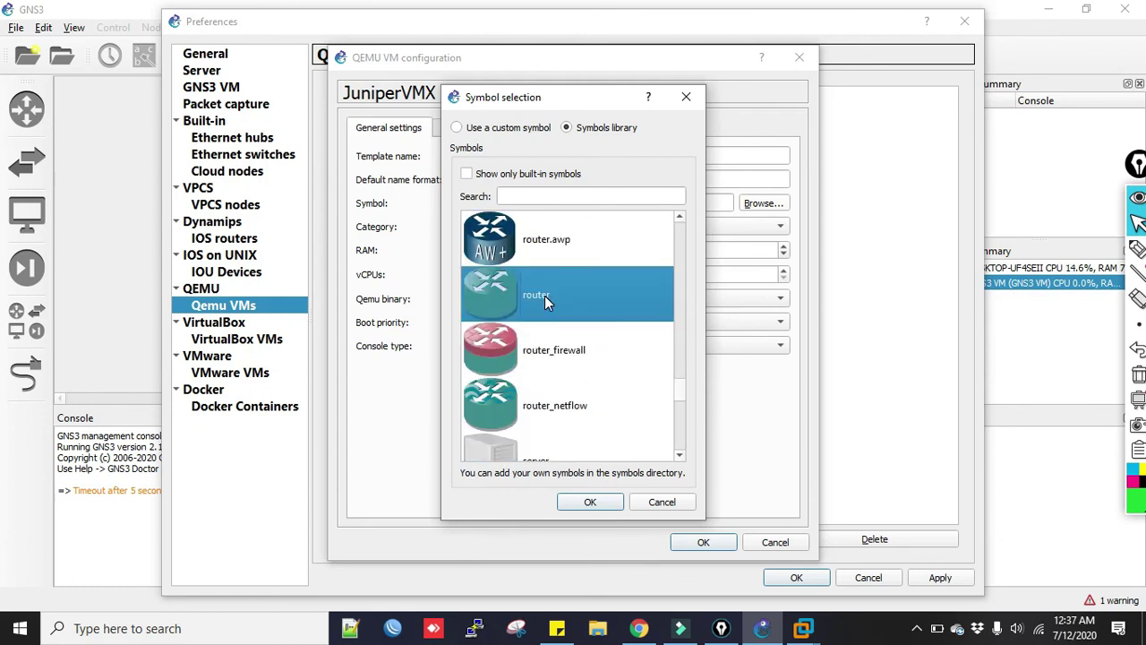
click(590, 501)
click(700, 541)
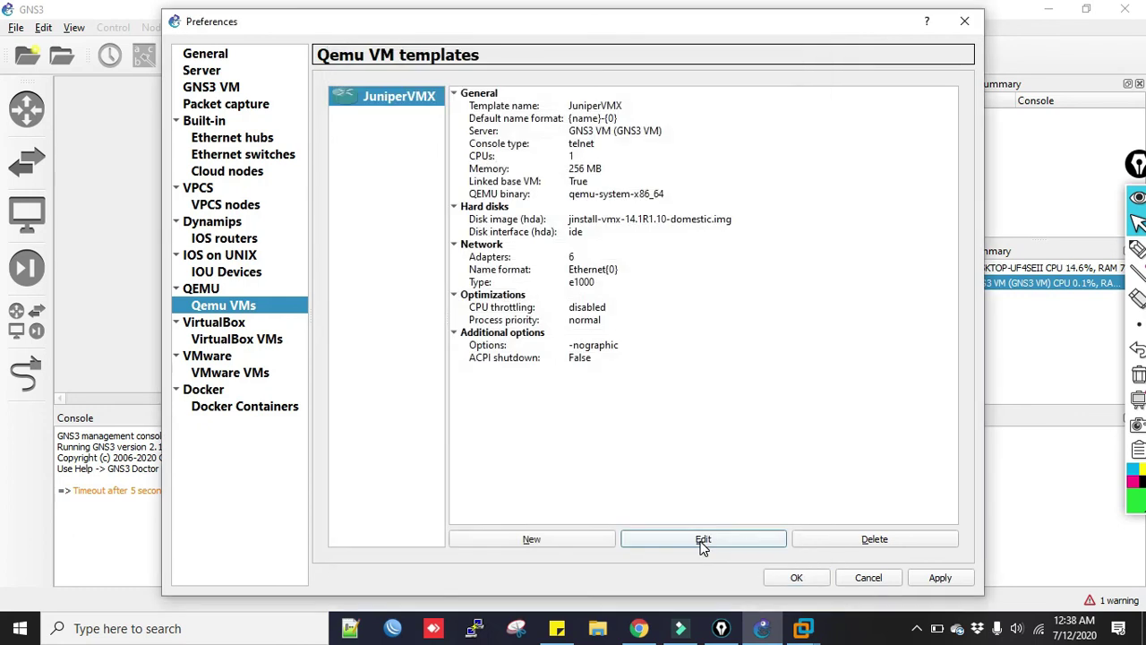
click(796, 577)
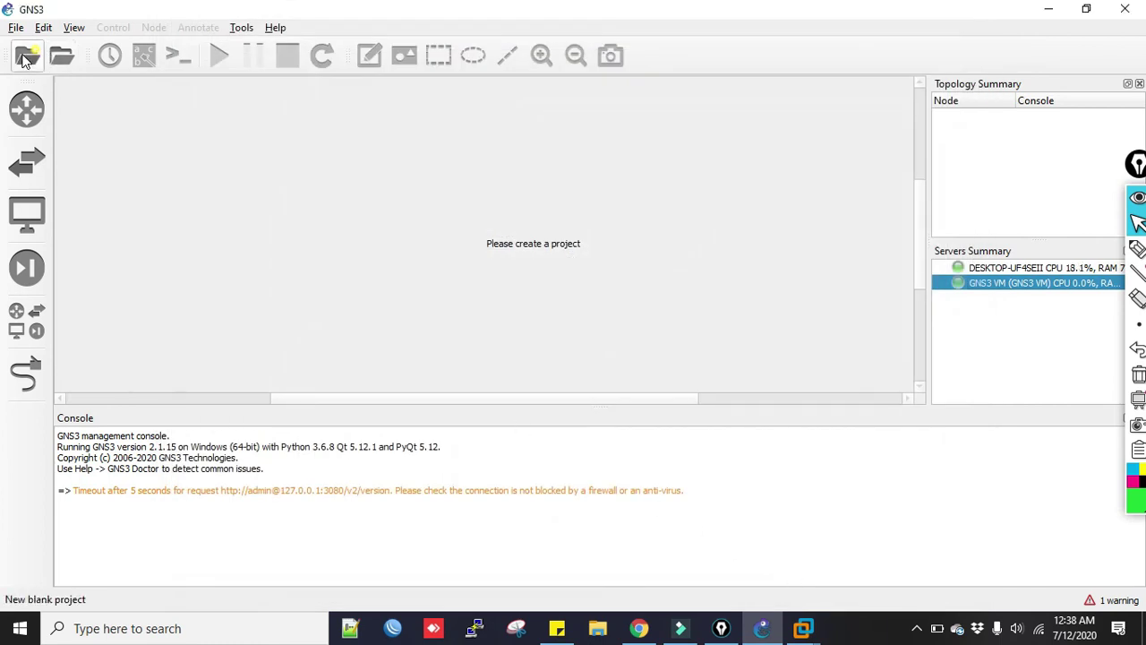
Create a new blank project named juniper-basic-config.
click(27, 57)
text(b)
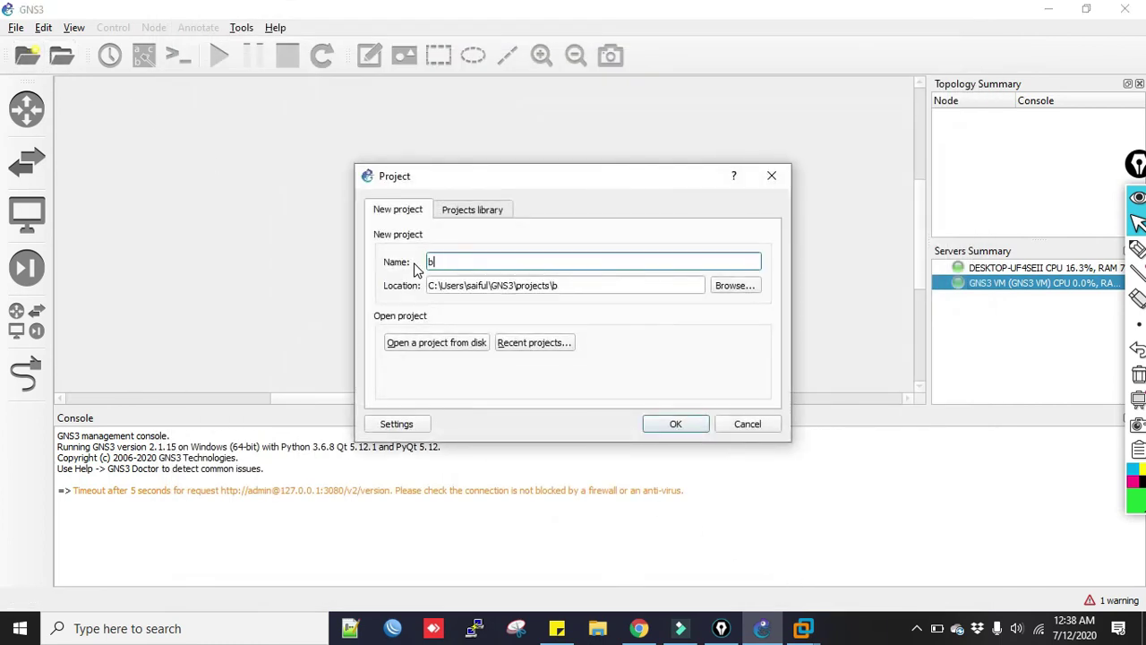
key(BackSpace)
text(juniper-basic-config)
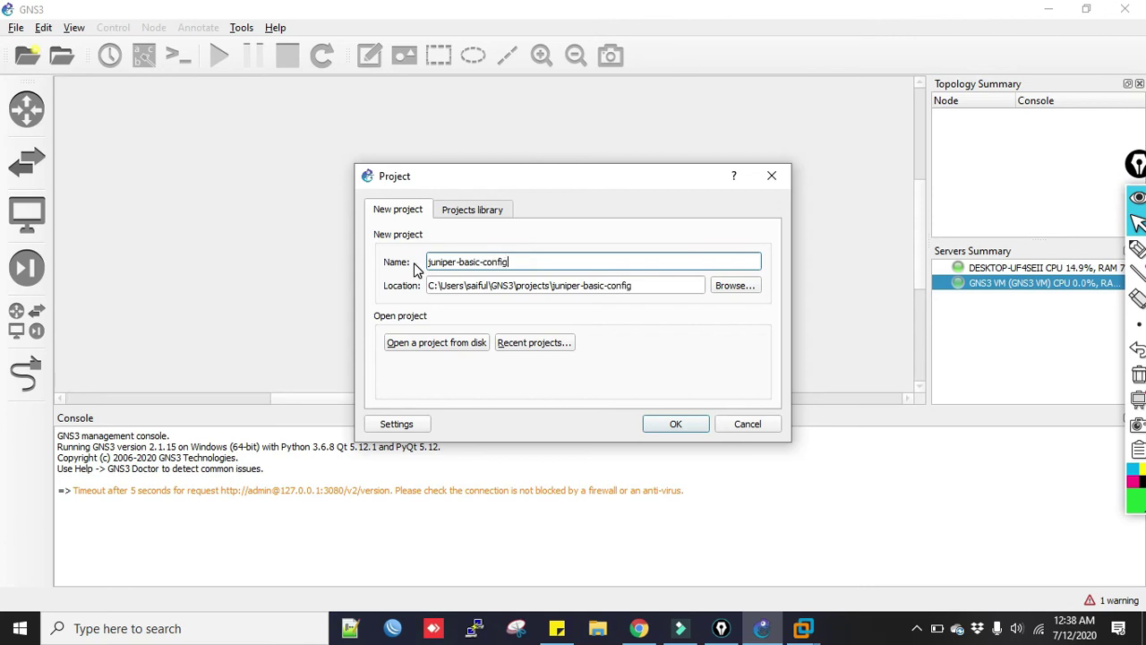
key(Return)
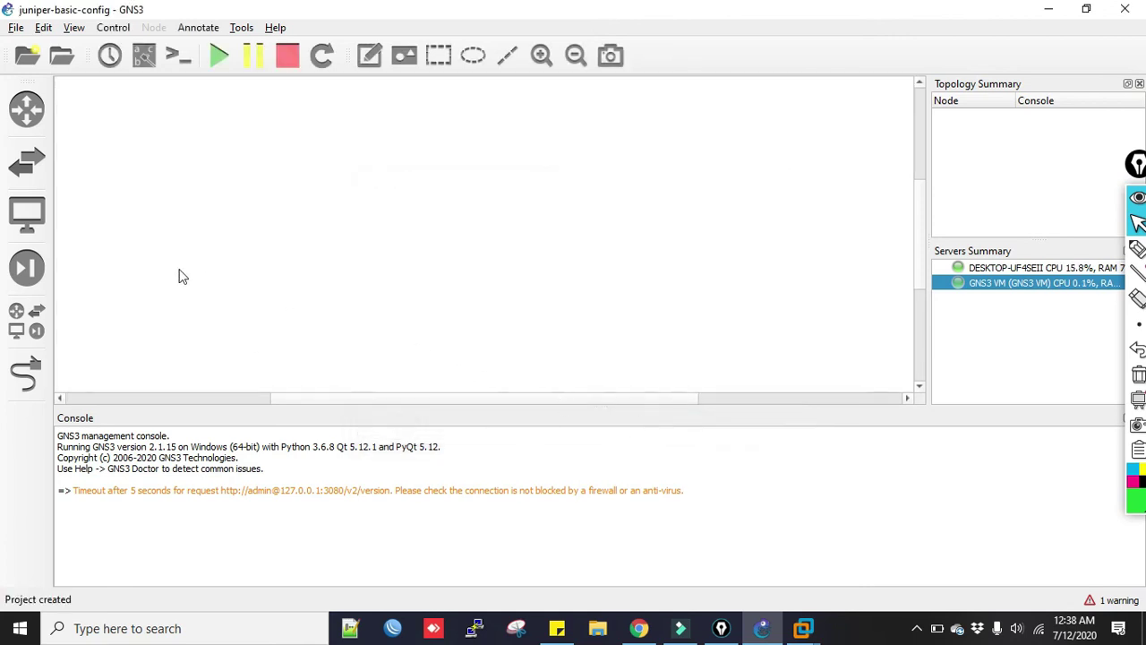
Place two JuniperVMX routers side by side on the canvas.
click(24, 215)
drag(110, 267, 504, 224)
right_click(504, 224)
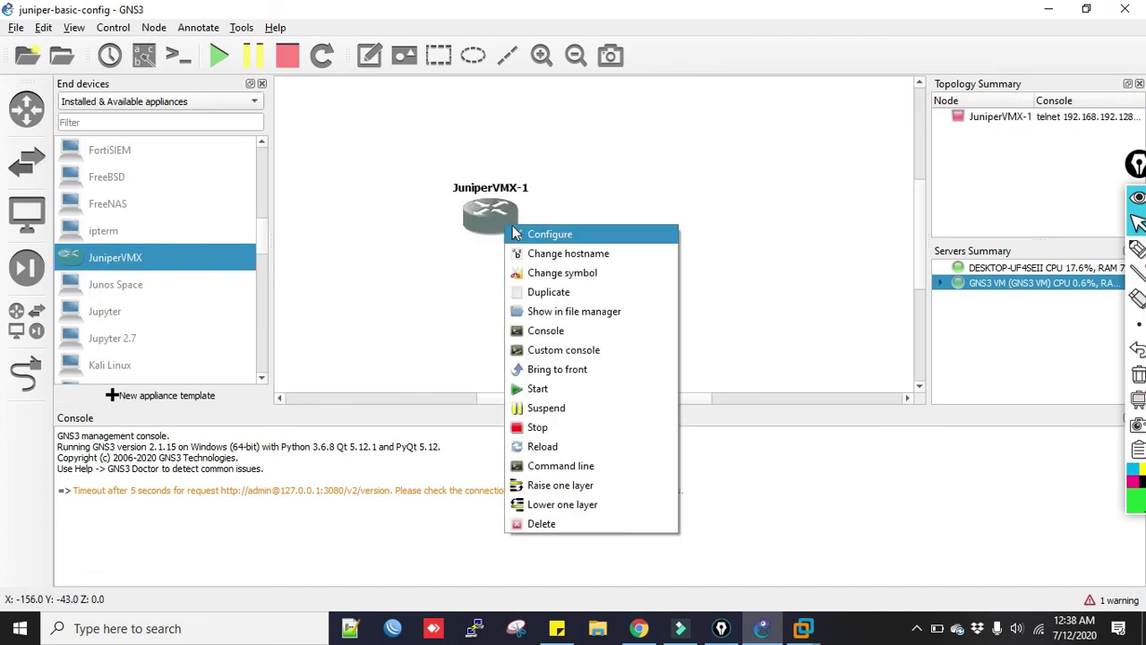
click(335, 284)
drag(121, 262, 688, 223)
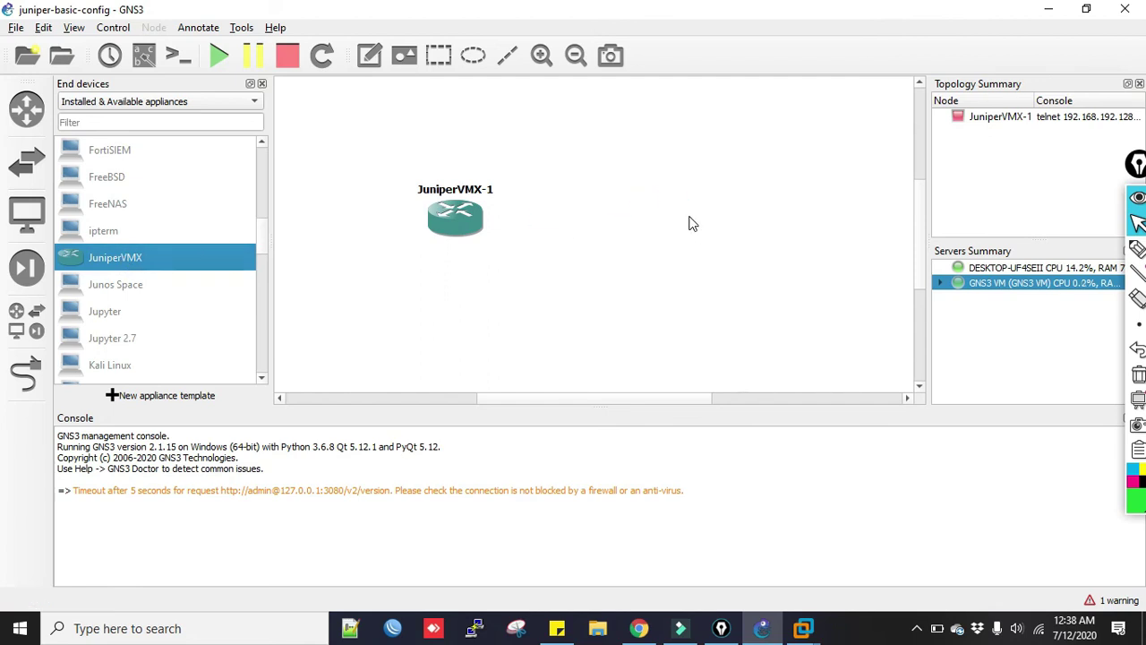
Link JuniperVMX-1 Ethernet2 to JuniperVMX-2 Ethernet2 and start all routers.
click(26, 374)
click(477, 235)
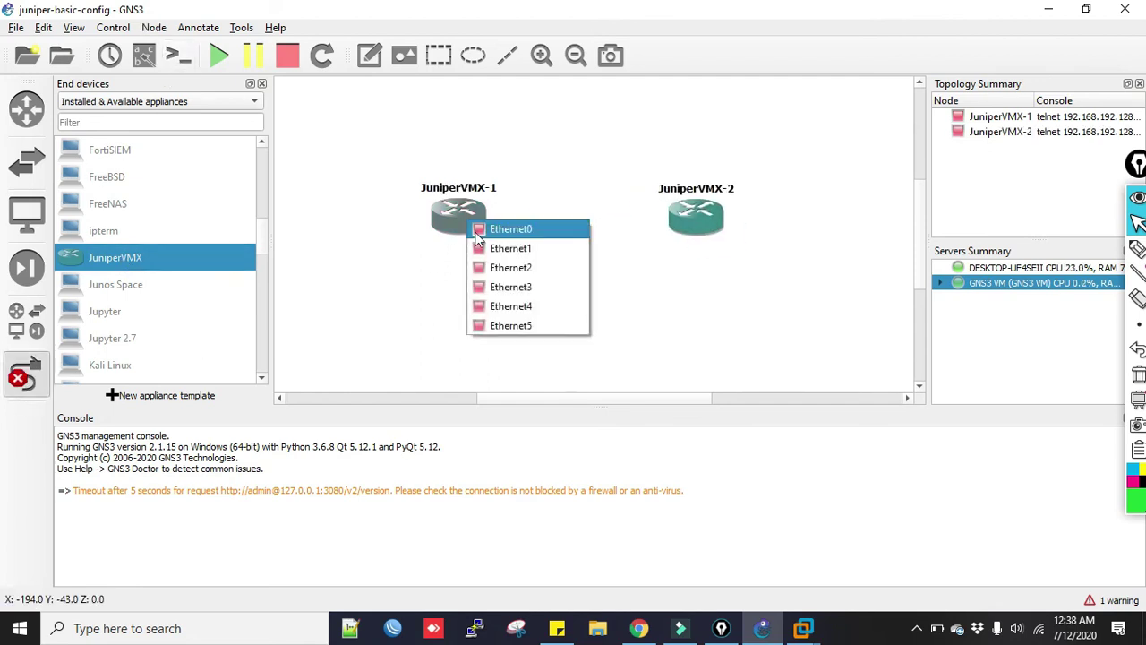
click(496, 271)
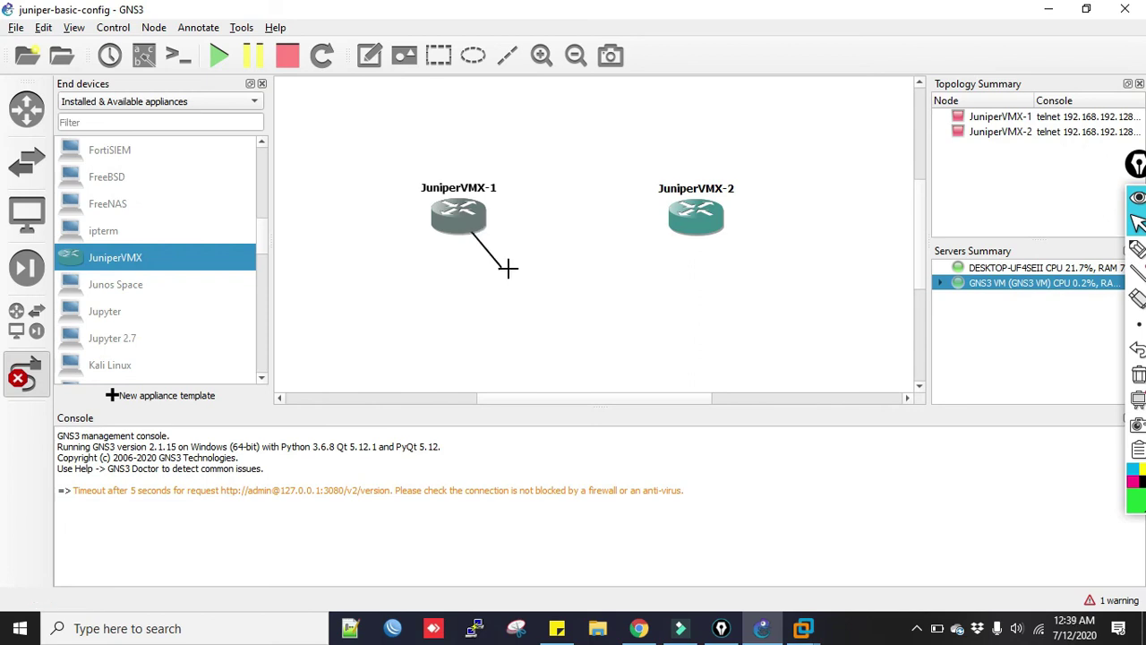
click(677, 222)
click(716, 268)
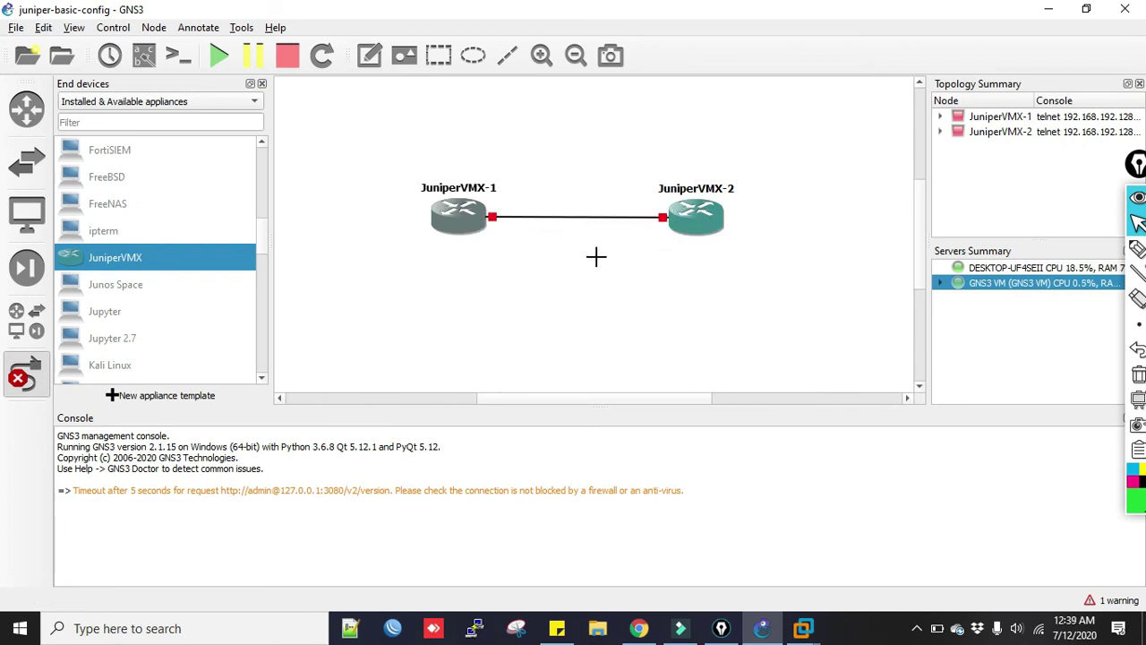
key(Escape)
drag(467, 230, 467, 233)
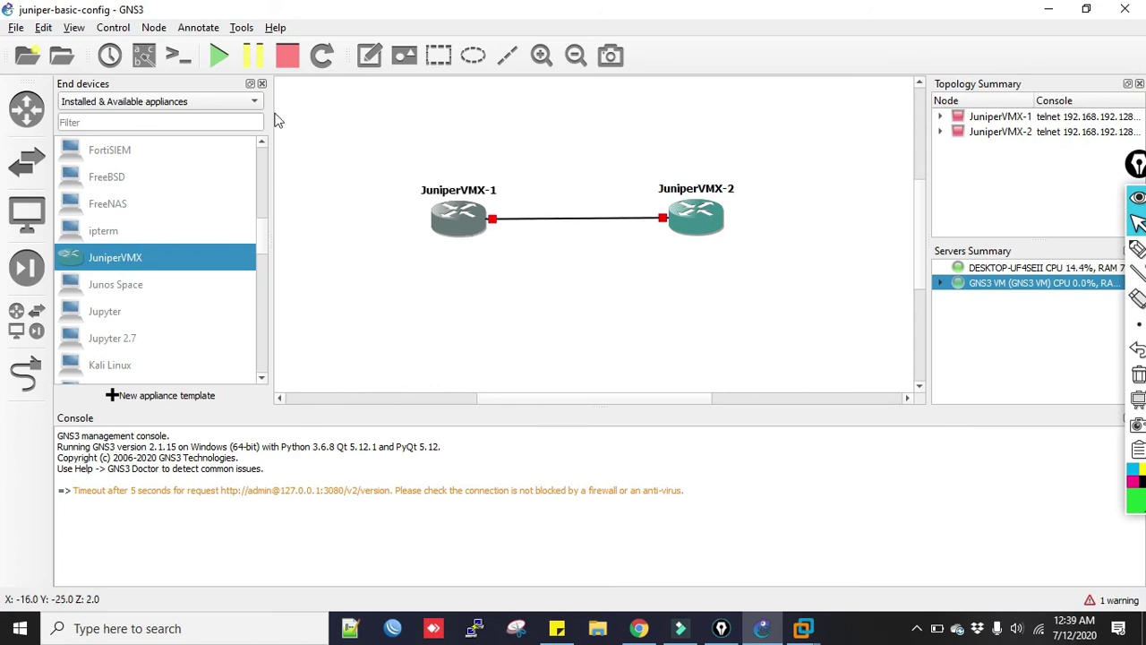
click(217, 57)
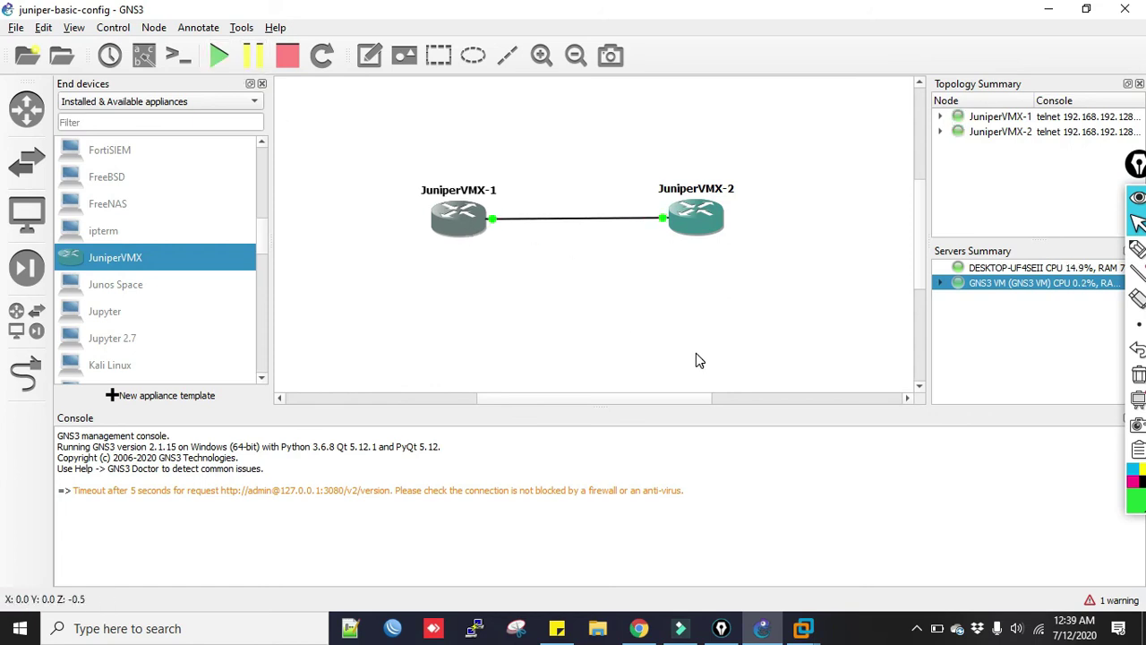
Open a console session to JuniperVMX-1 from its context menu.
right_click(467, 231)
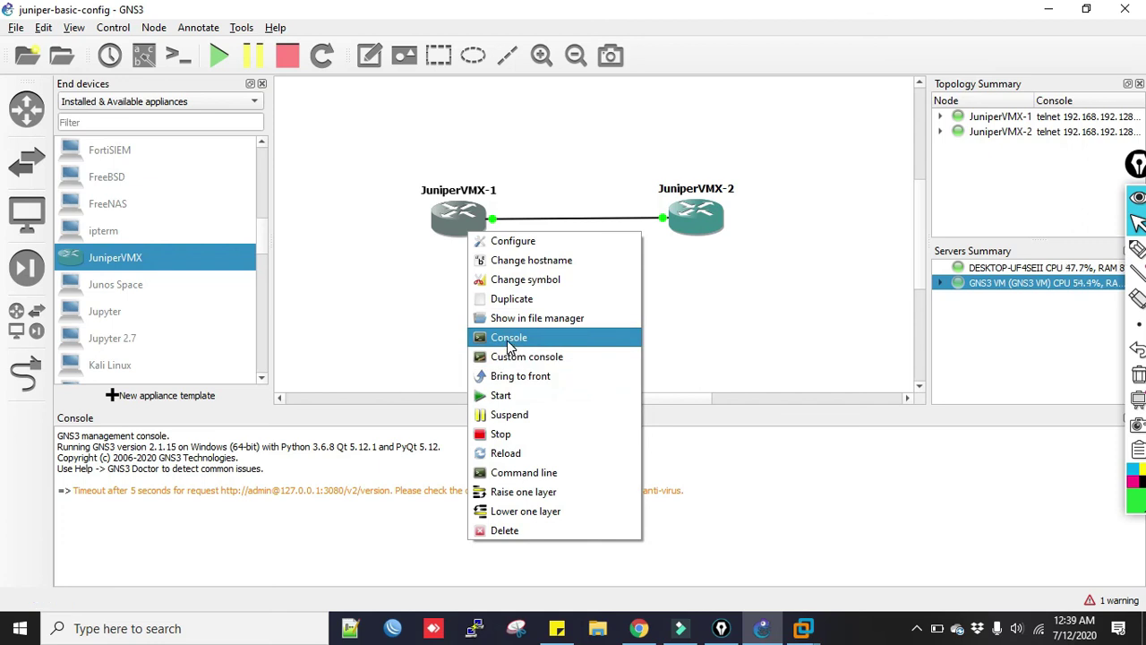
click(508, 340)
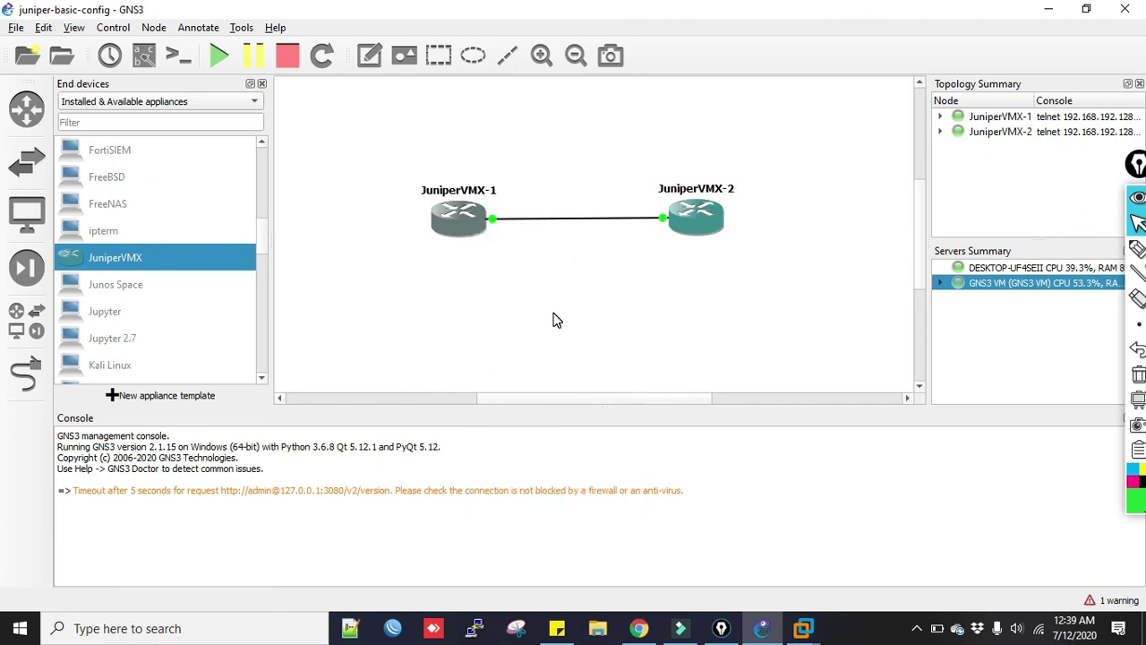